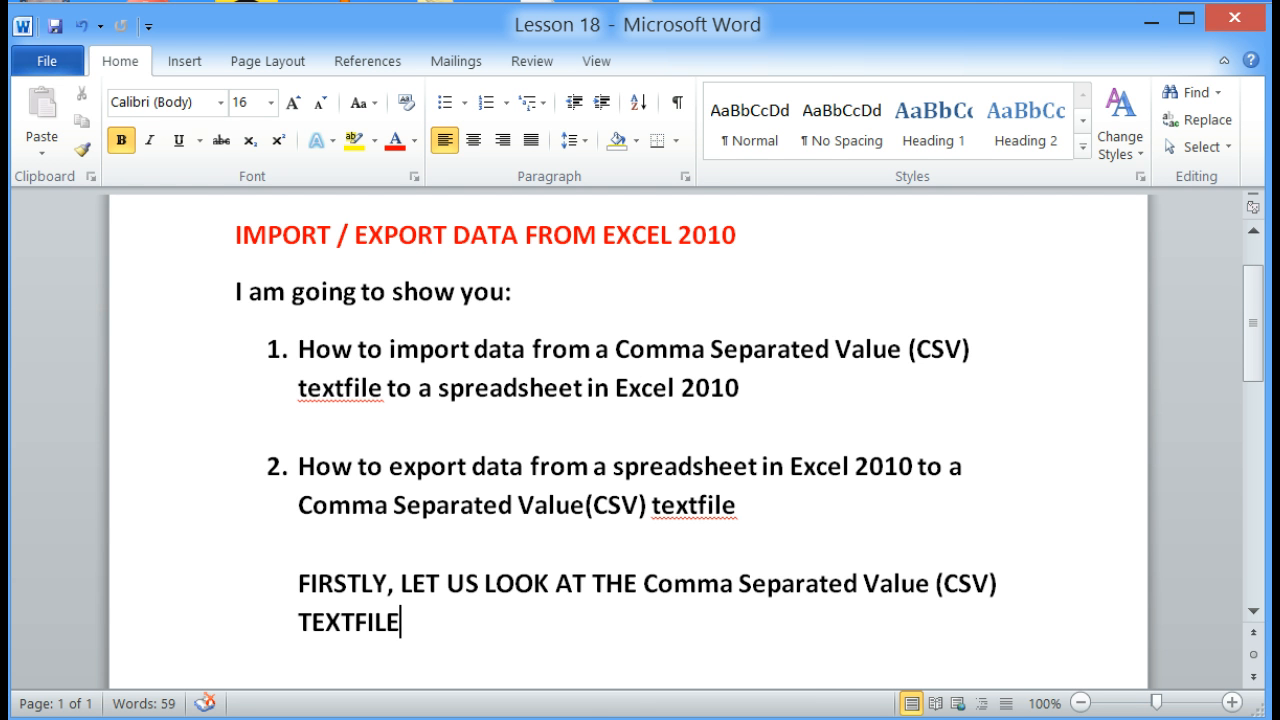
- Switch to Student Information.txt in Notepad++ and examine how commas separate the fields of the first student record
mouse_move(340, 718)
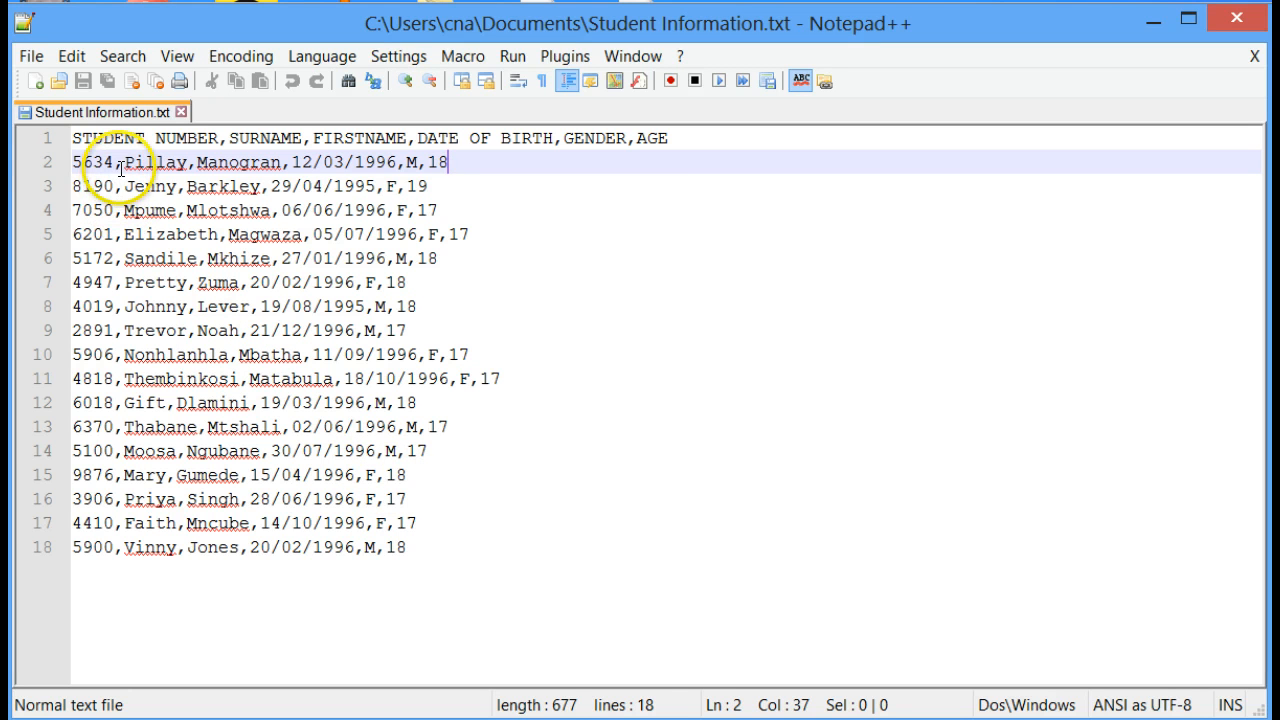
left_click(91, 162)
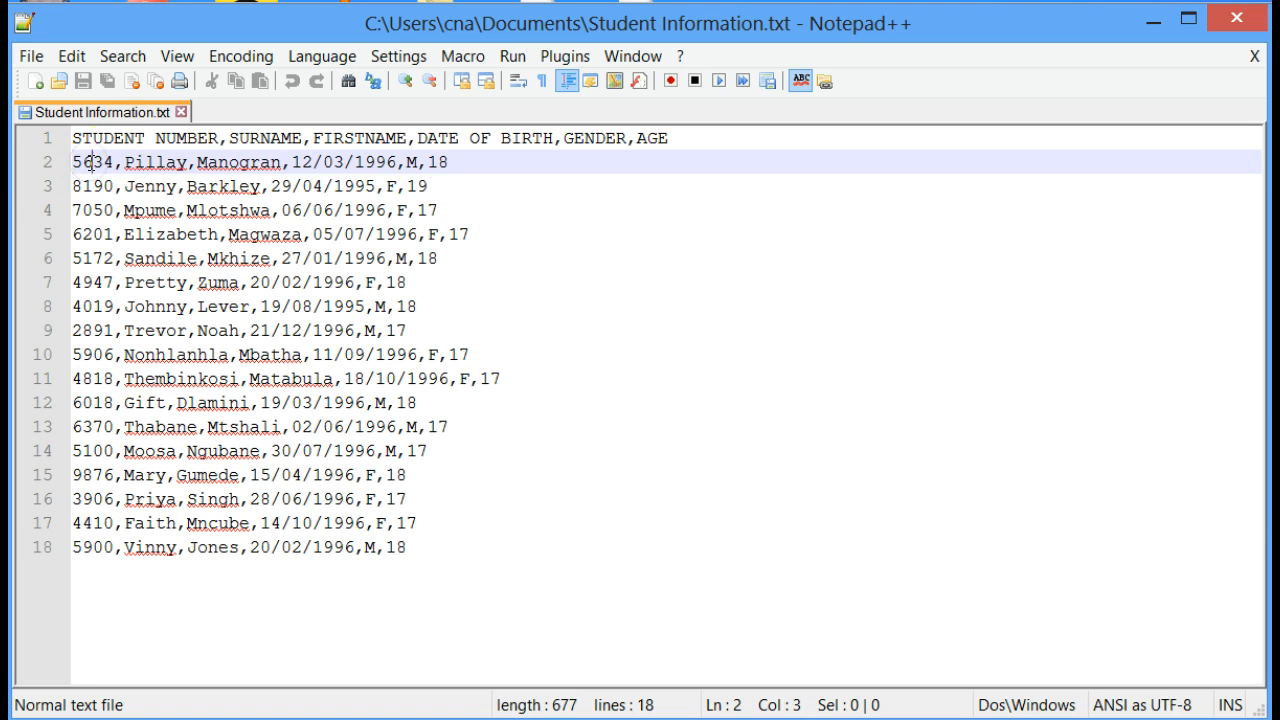
left_click_drag(117, 162, 125, 162)
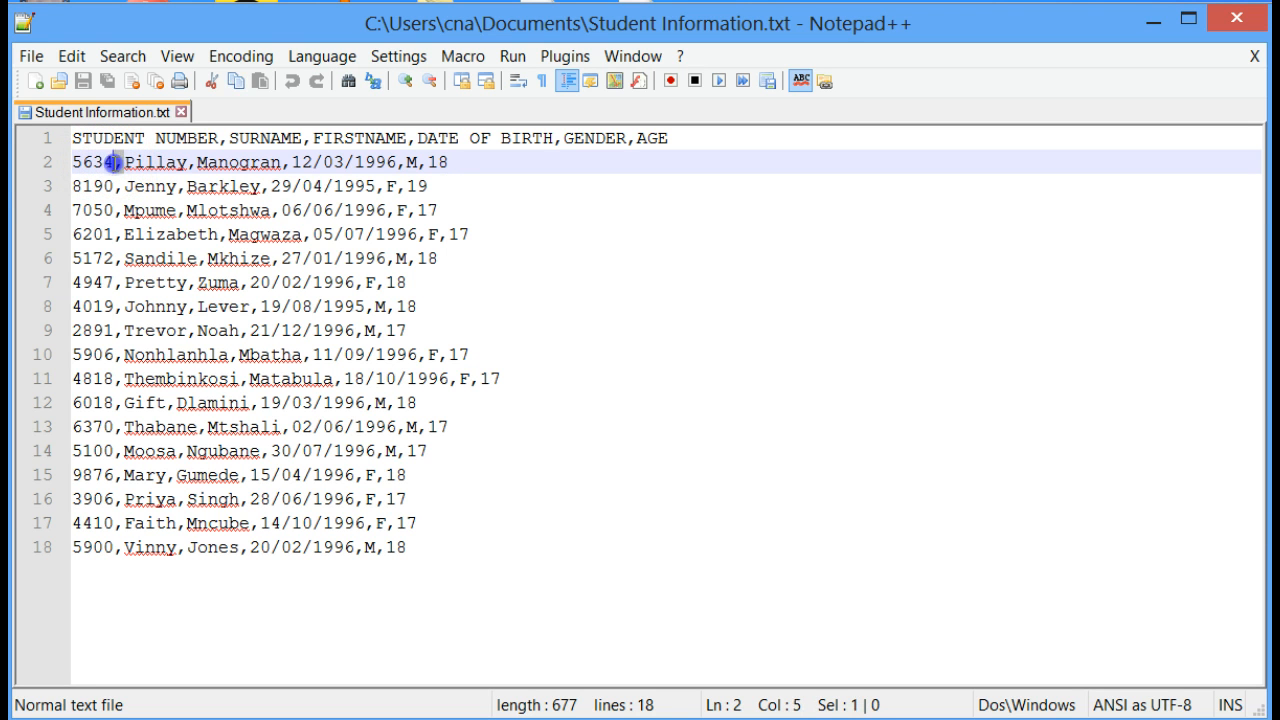
left_click(156, 164)
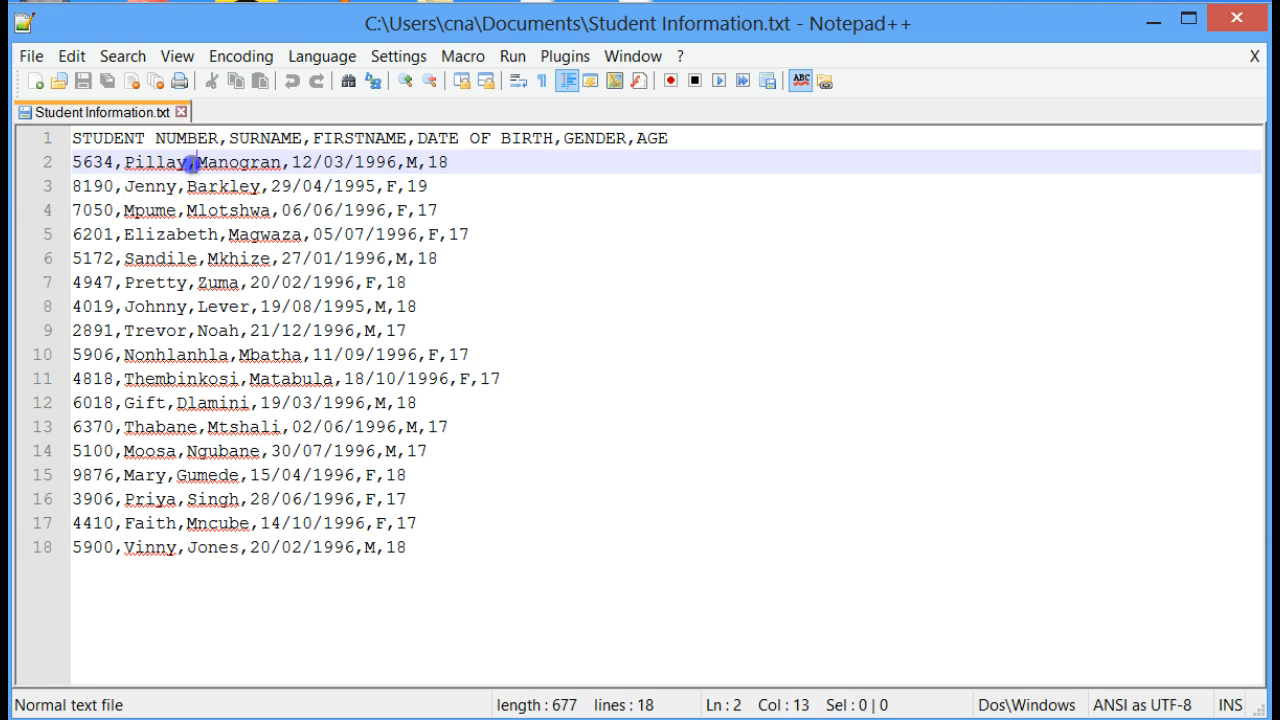
left_click_drag(198, 162, 189, 162)
left_click(249, 162)
left_click(285, 162)
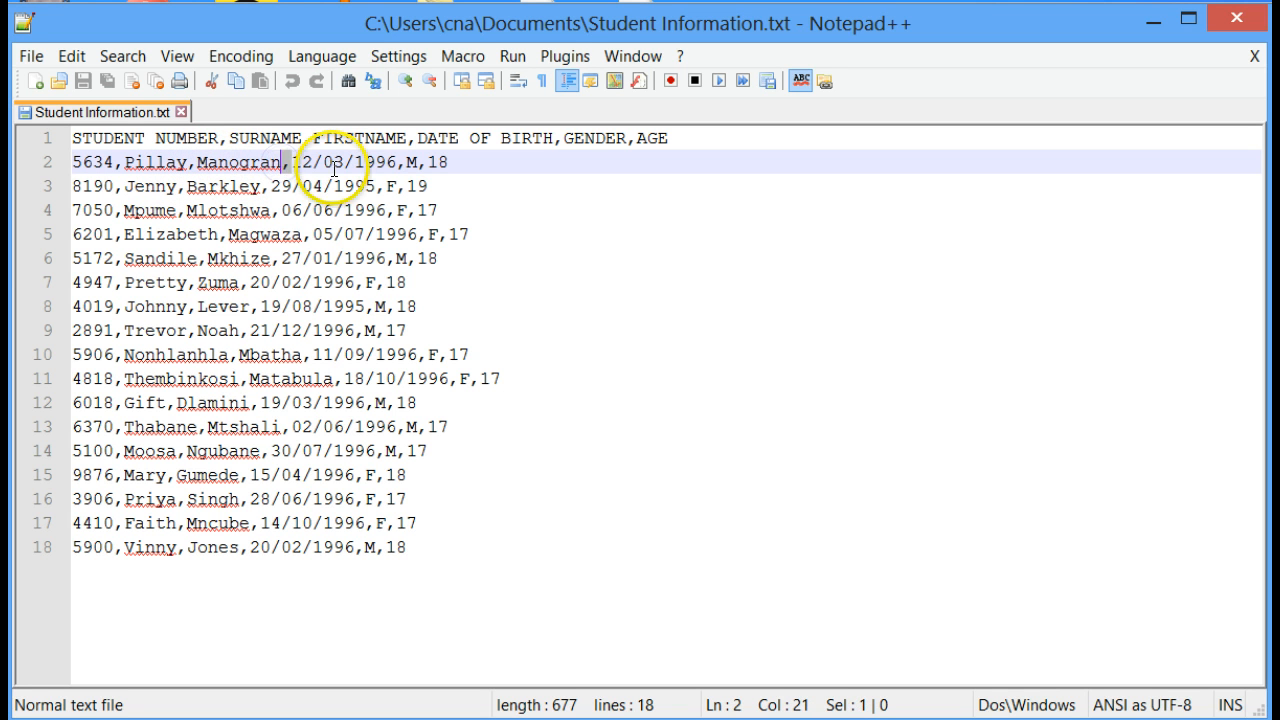
left_click(333, 162)
left_click_drag(387, 162, 418, 162)
left_click(419, 163)
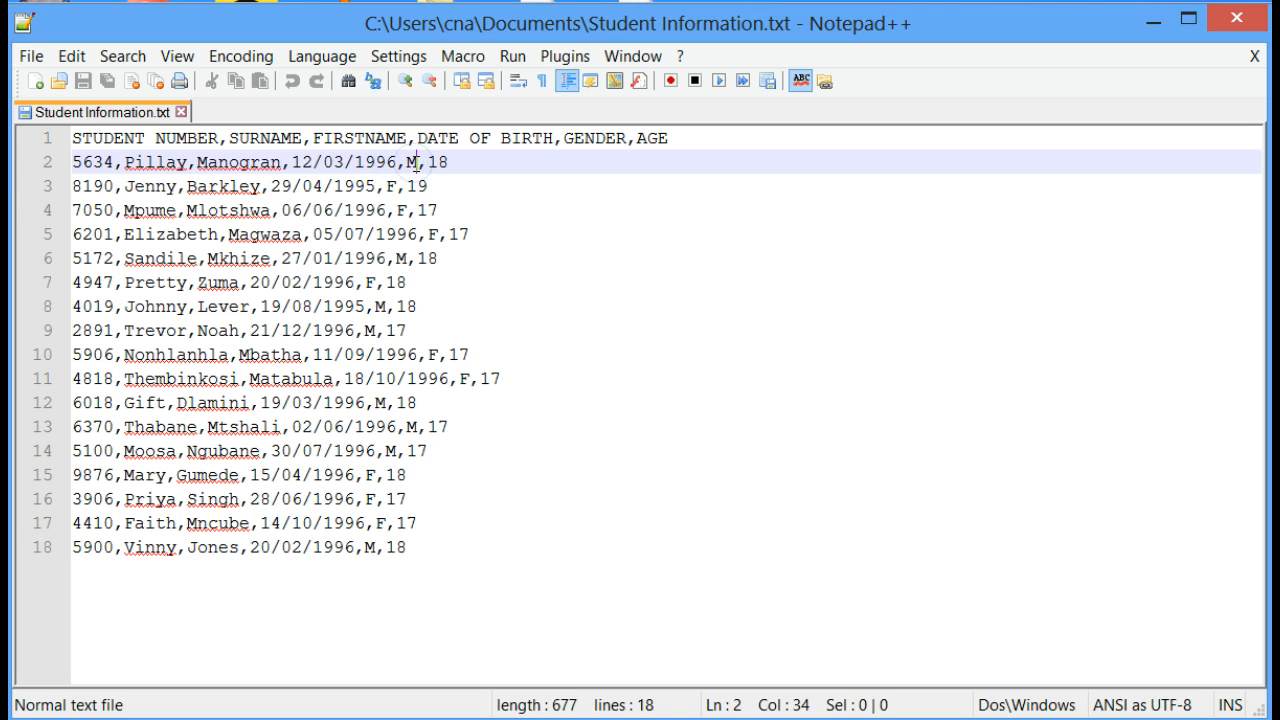
left_click(423, 163)
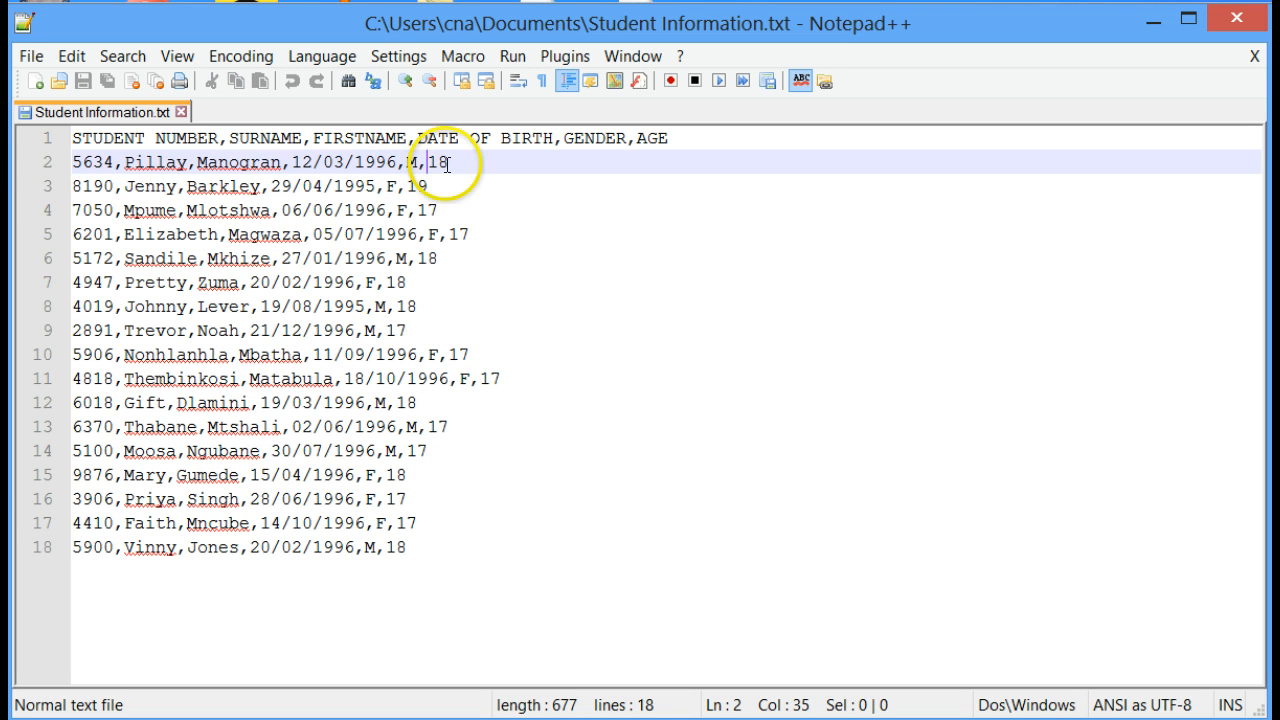
left_click(447, 164)
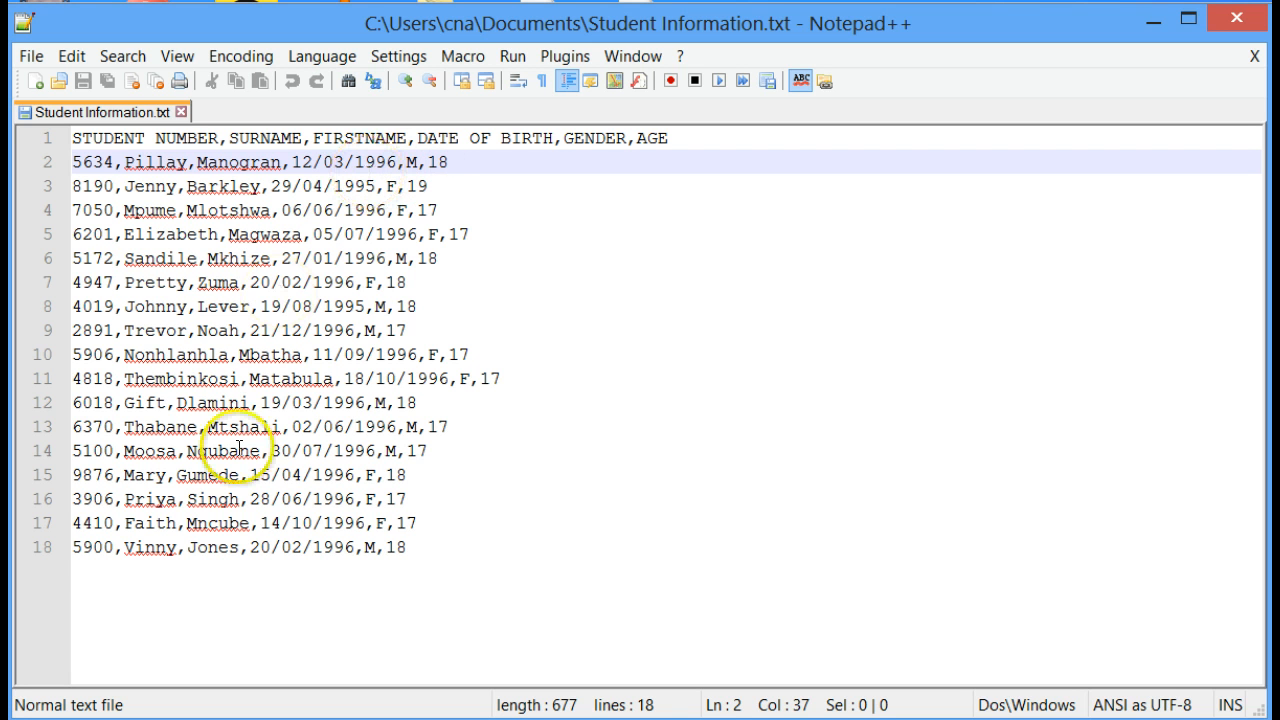
- Switch to the blank Book7 workbook in Excel and start importing the Student Information text file from the Documents library
mouse_move(341, 719)
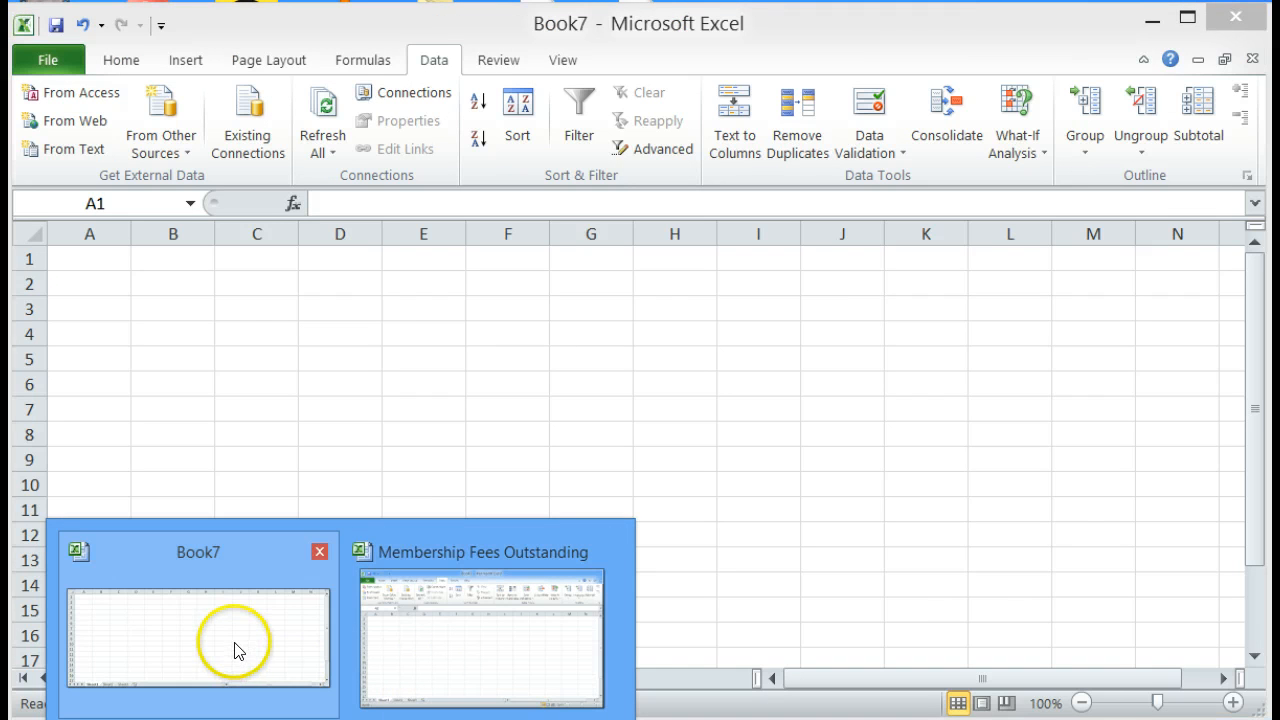
left_click(238, 651)
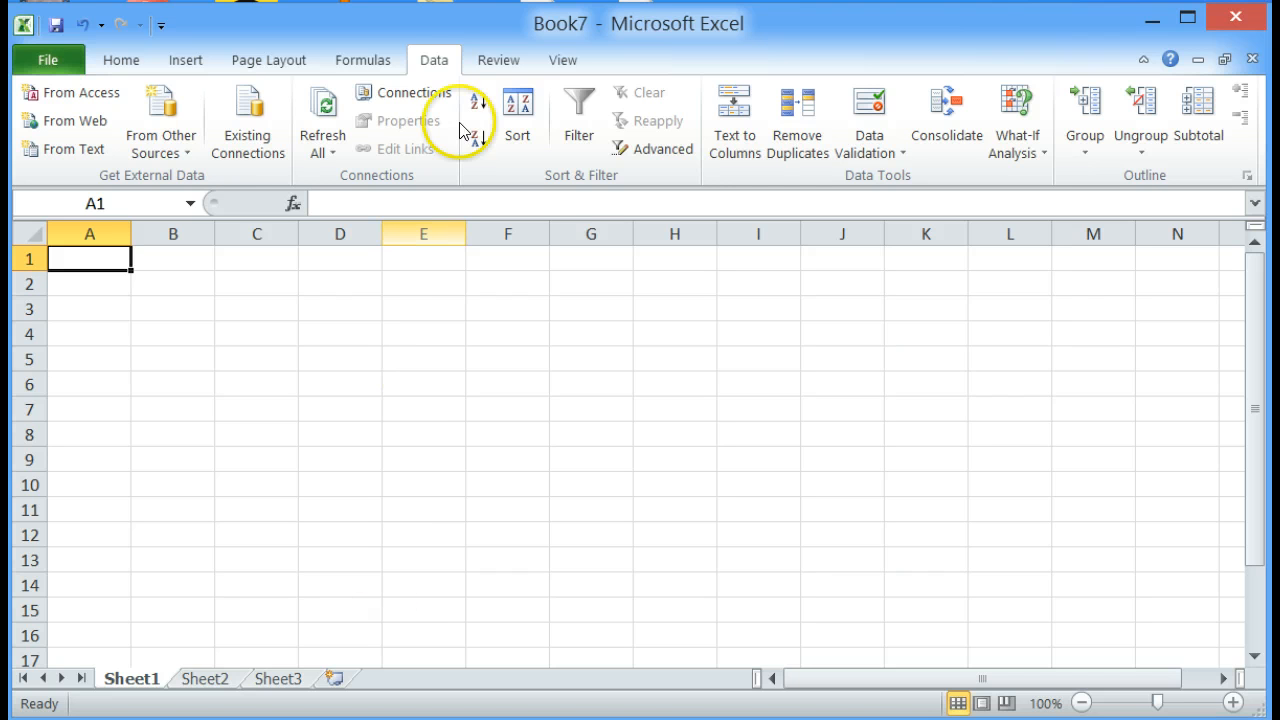
left_click(438, 57)
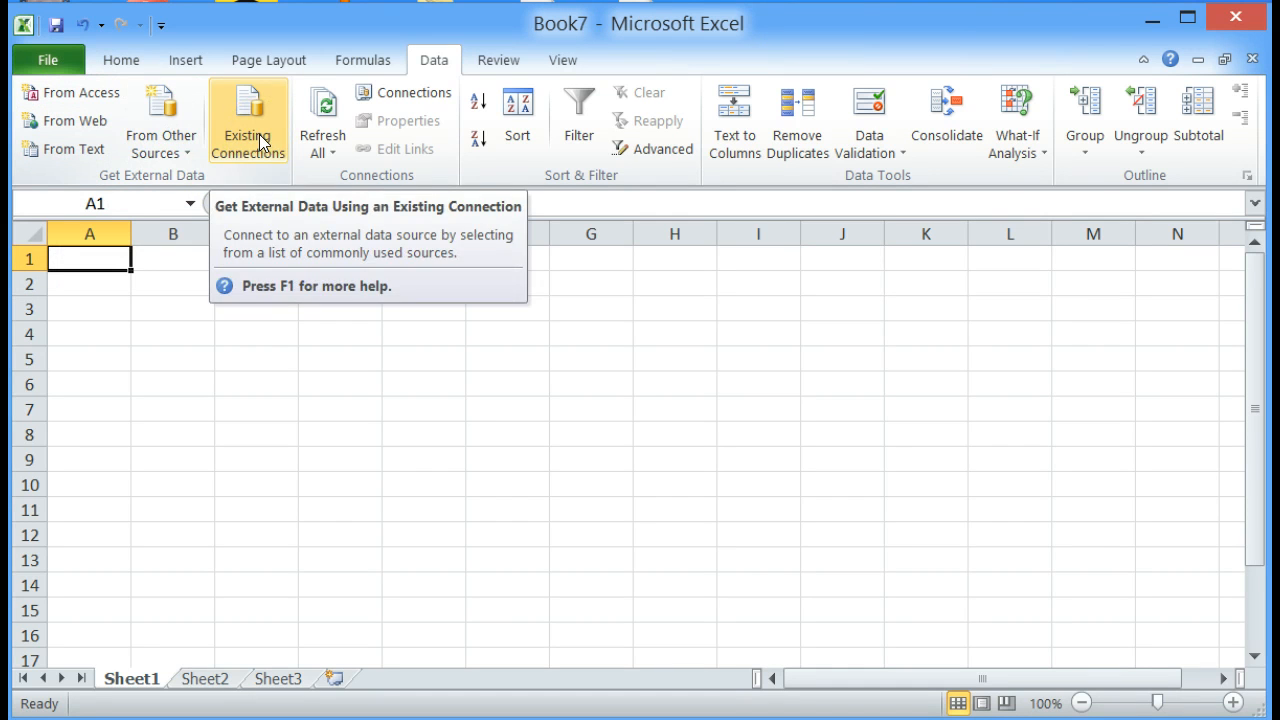
left_click(65, 149)
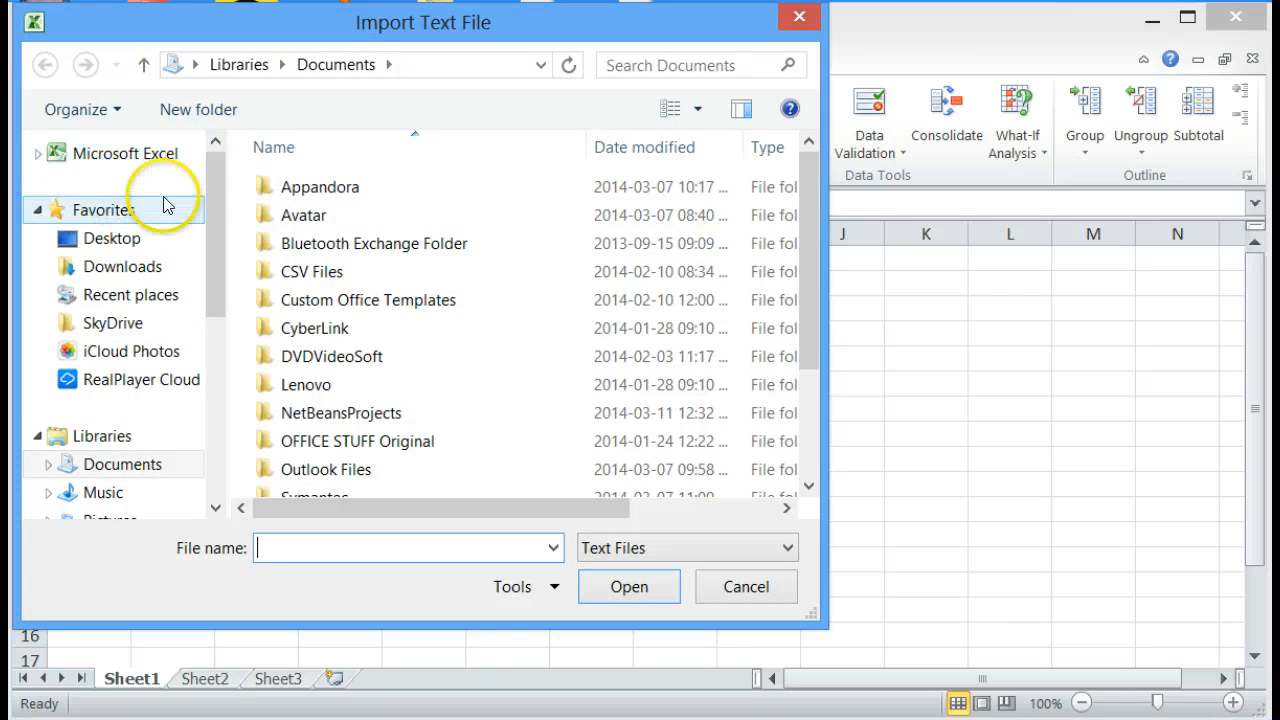
left_click_drag(352, 34, 544, 40)
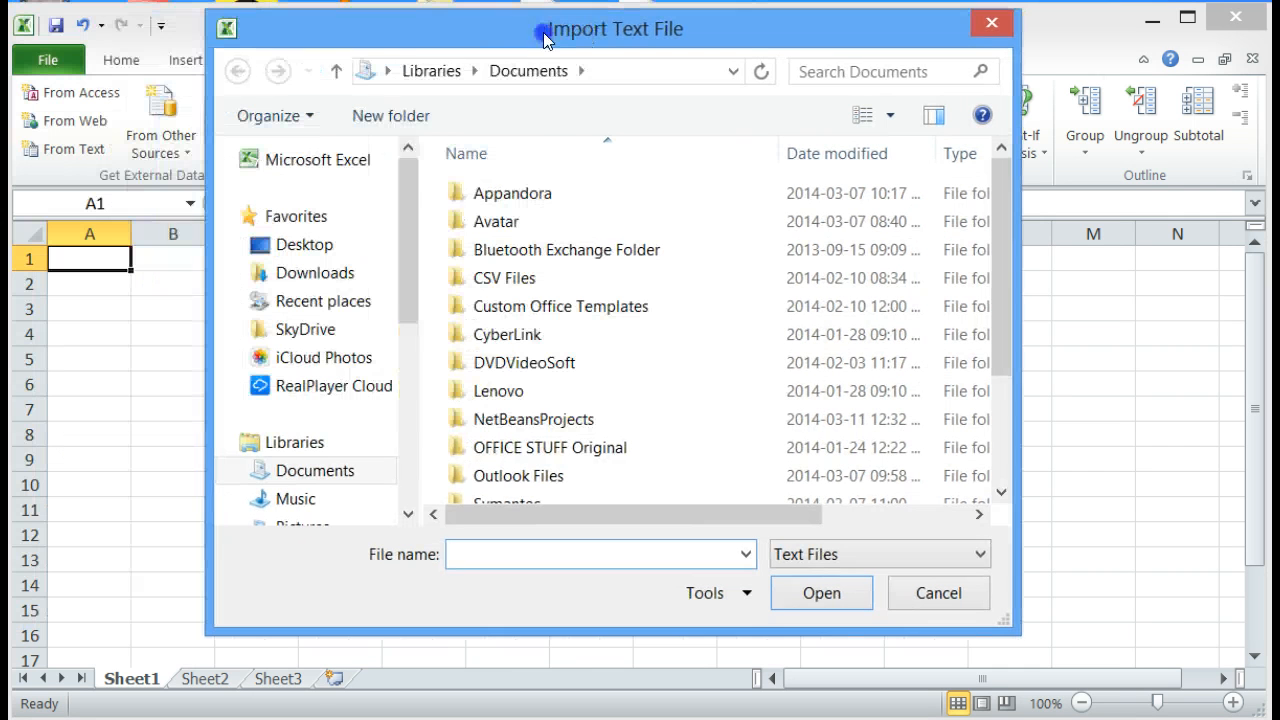
left_click(331, 472)
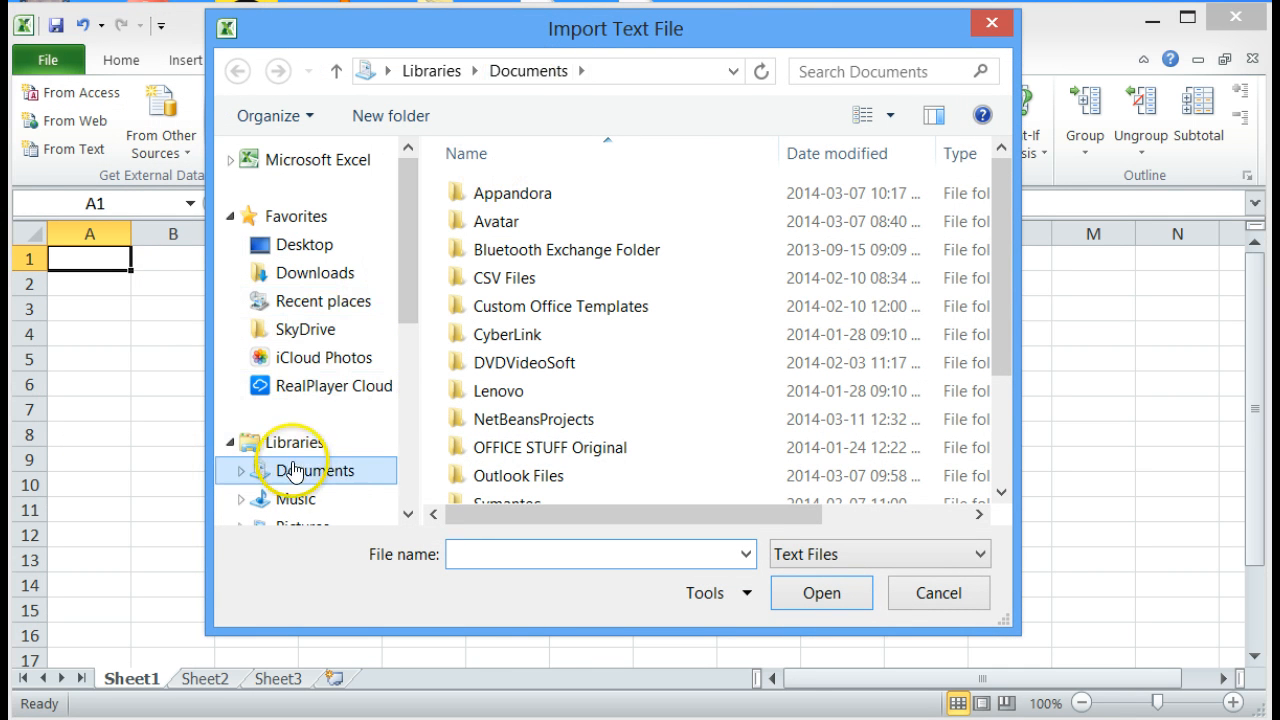
left_click(1001, 492)
left_click(1001, 492)
left_click(1001, 492)
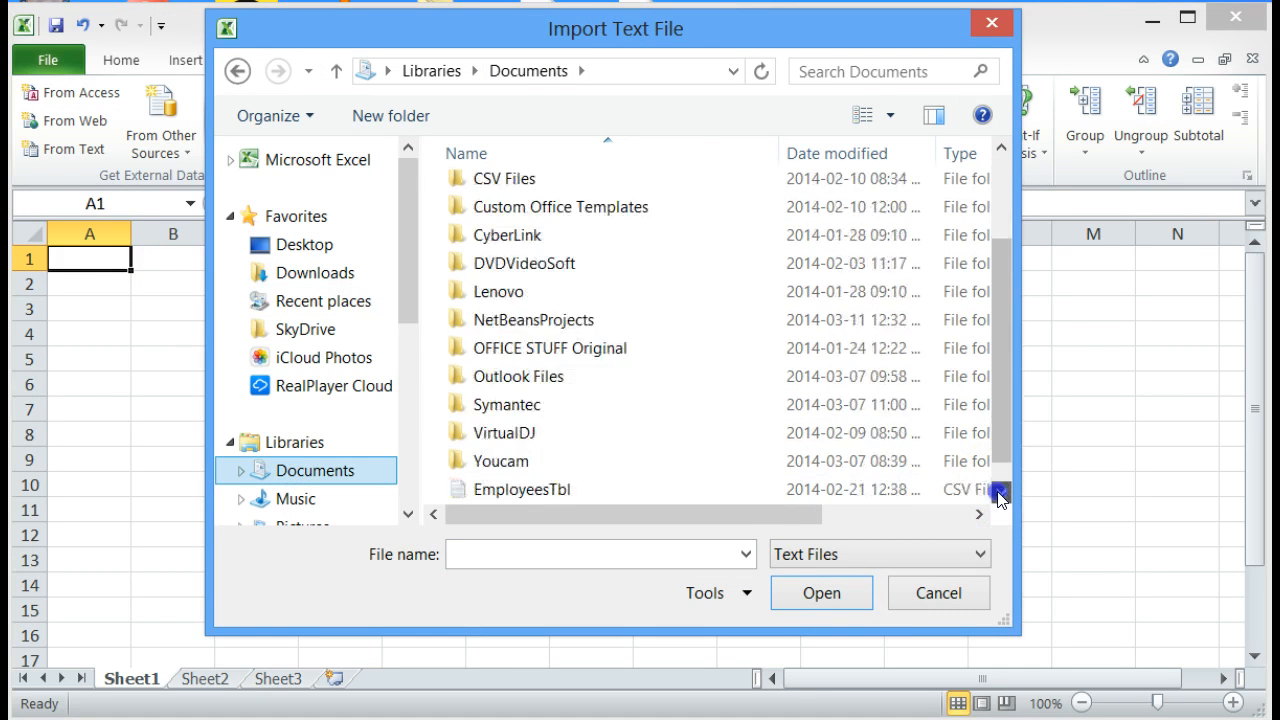
left_click(1001, 492)
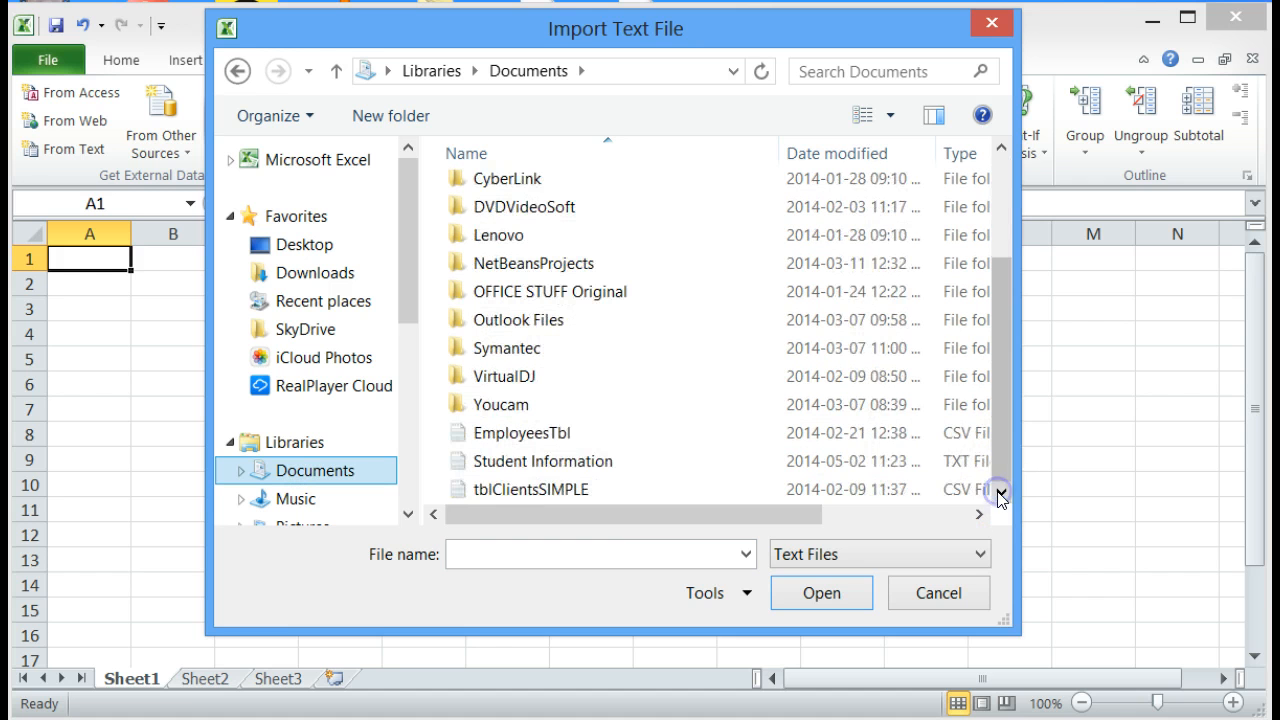
left_click(578, 462)
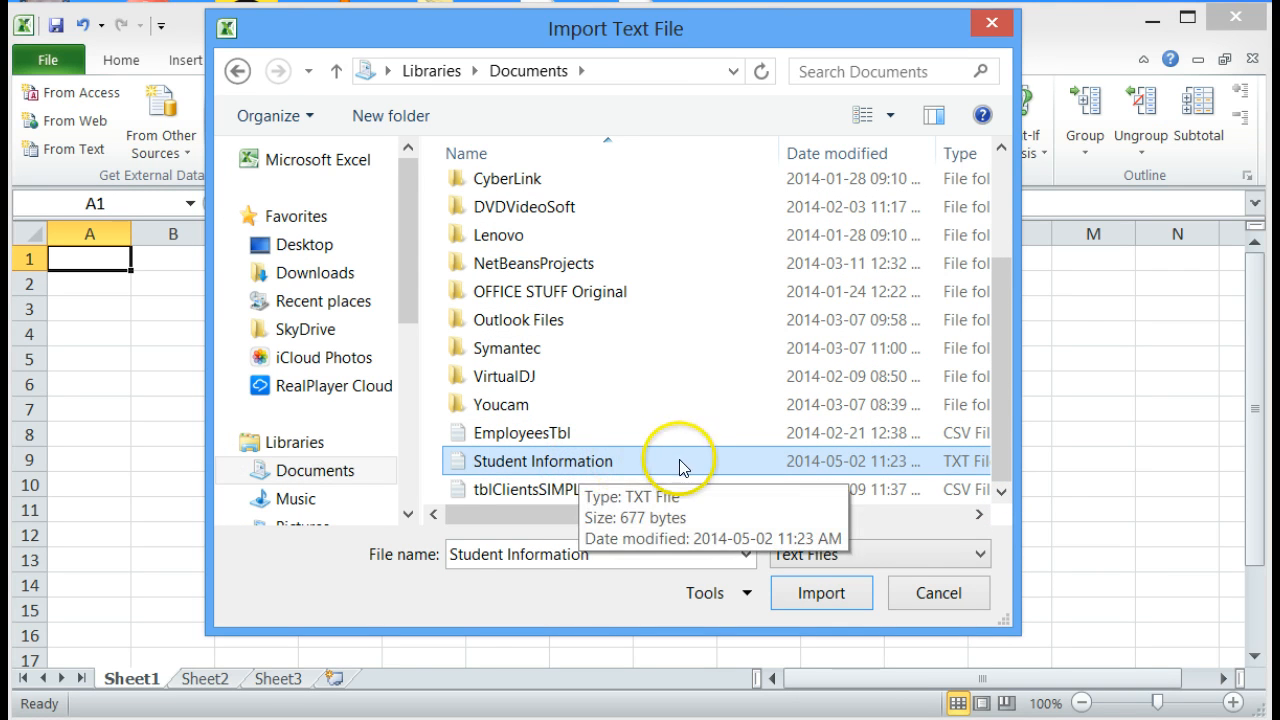
left_click(808, 594)
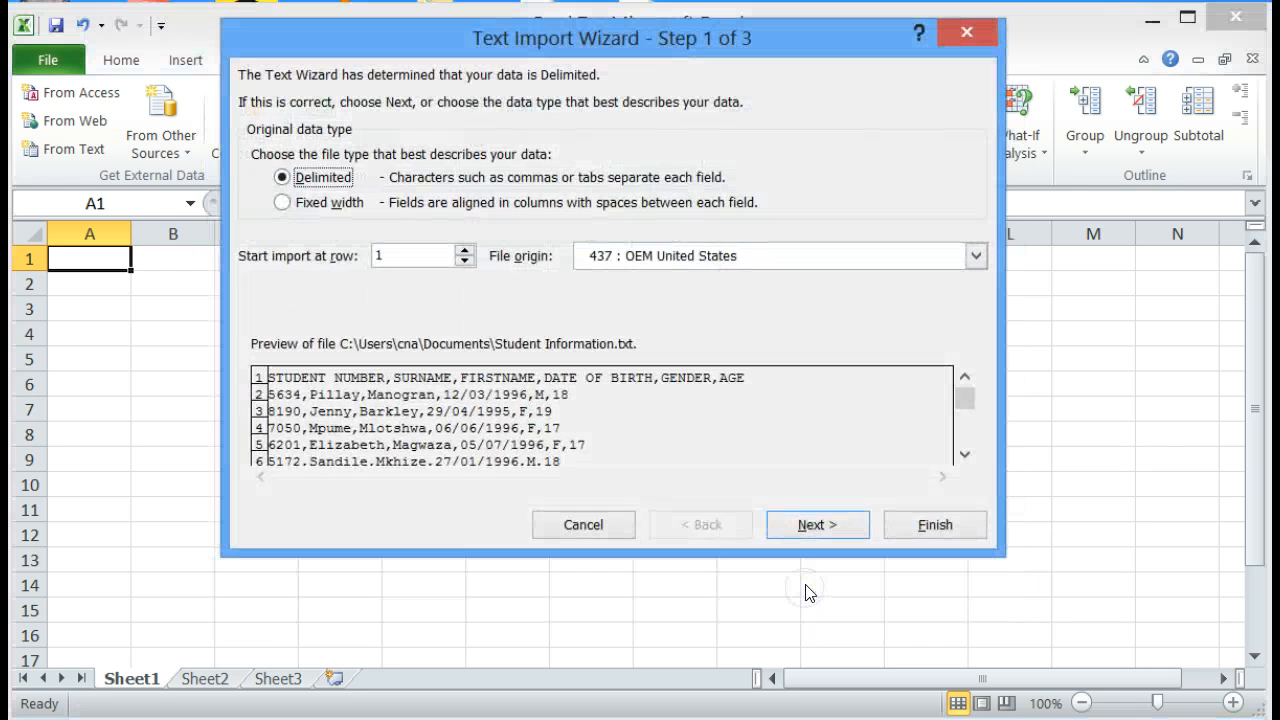
- Keep the Delimited file type for the import and set Comma as the only delimiter, turning Tab off
left_click_drag(566, 40, 560, 65)
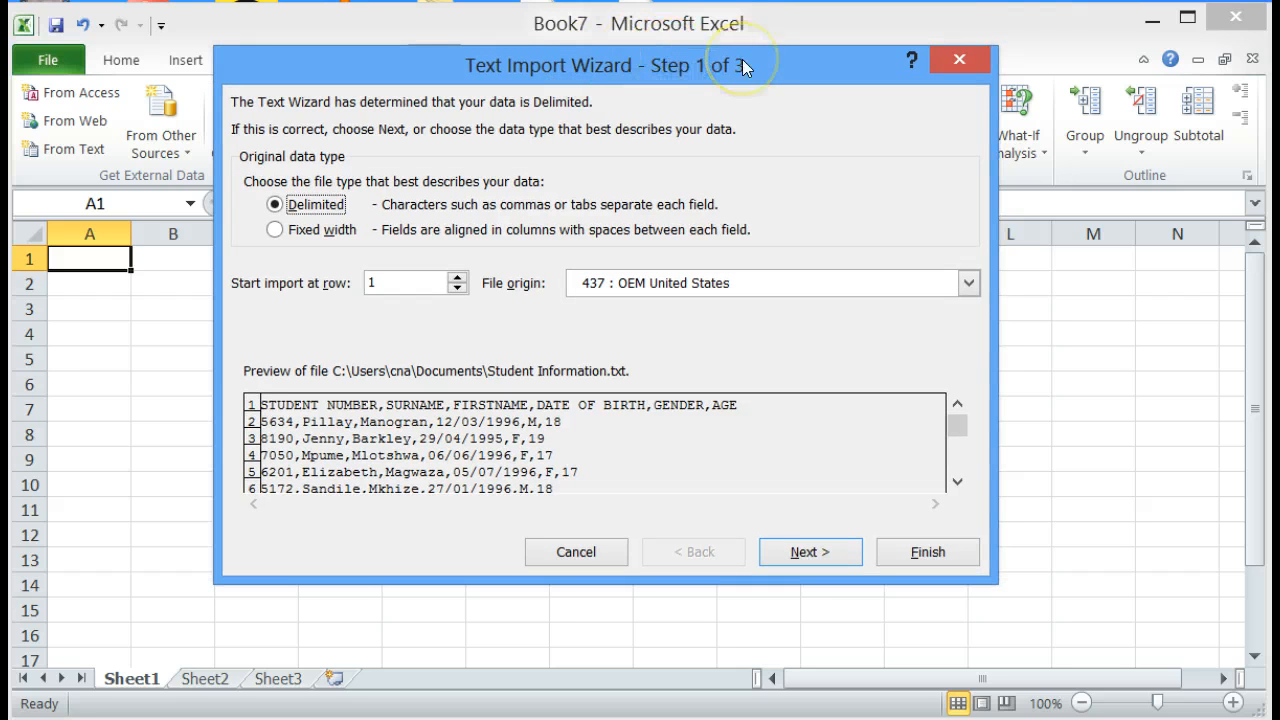
left_click(525, 72)
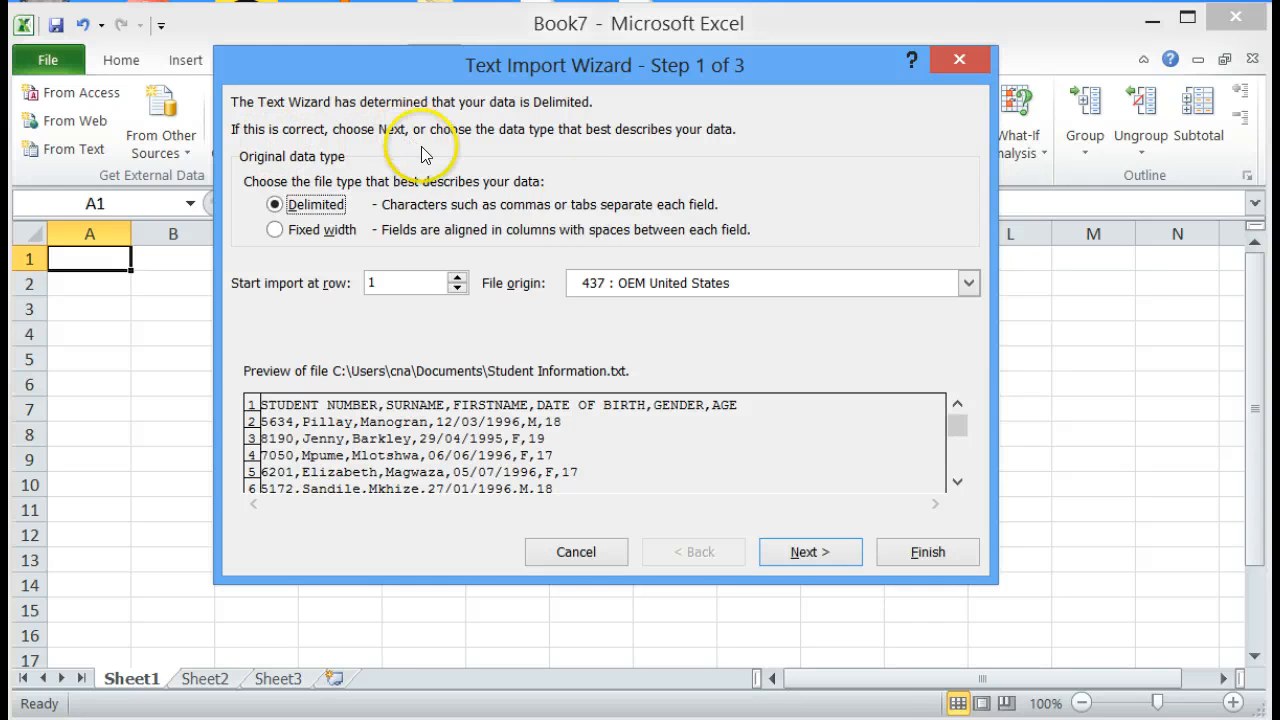
left_click(812, 552)
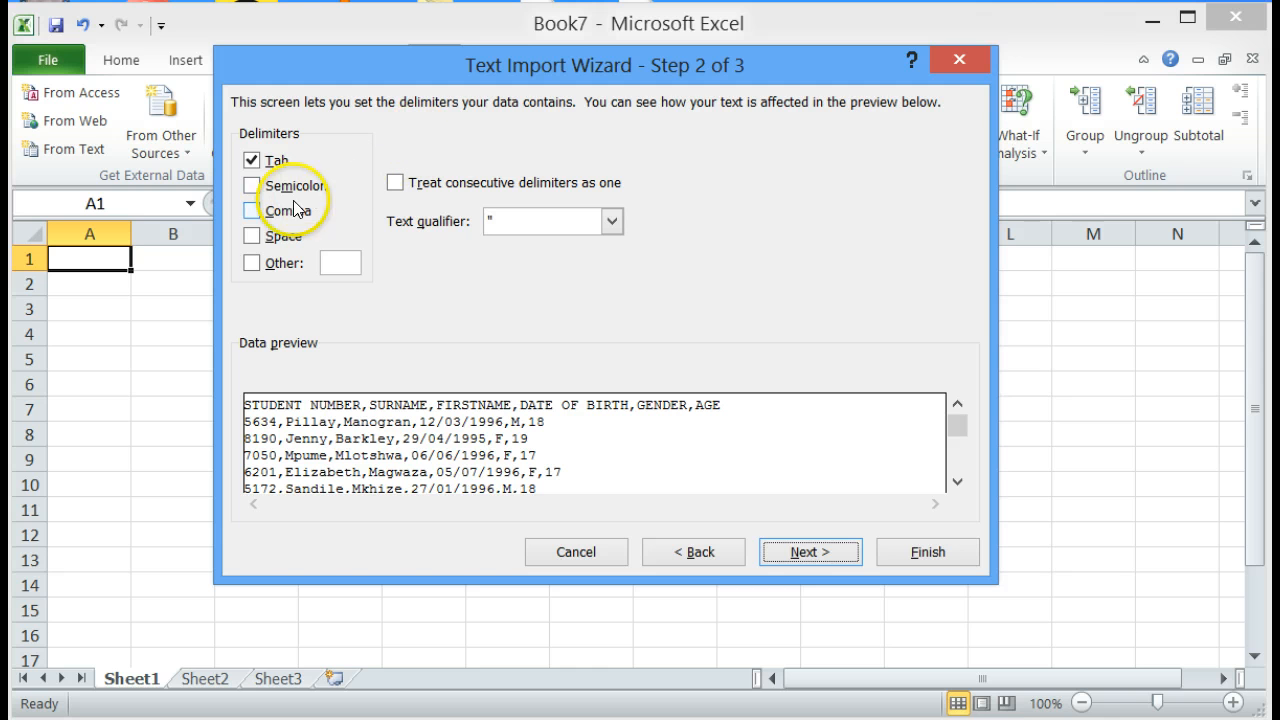
left_click(252, 214)
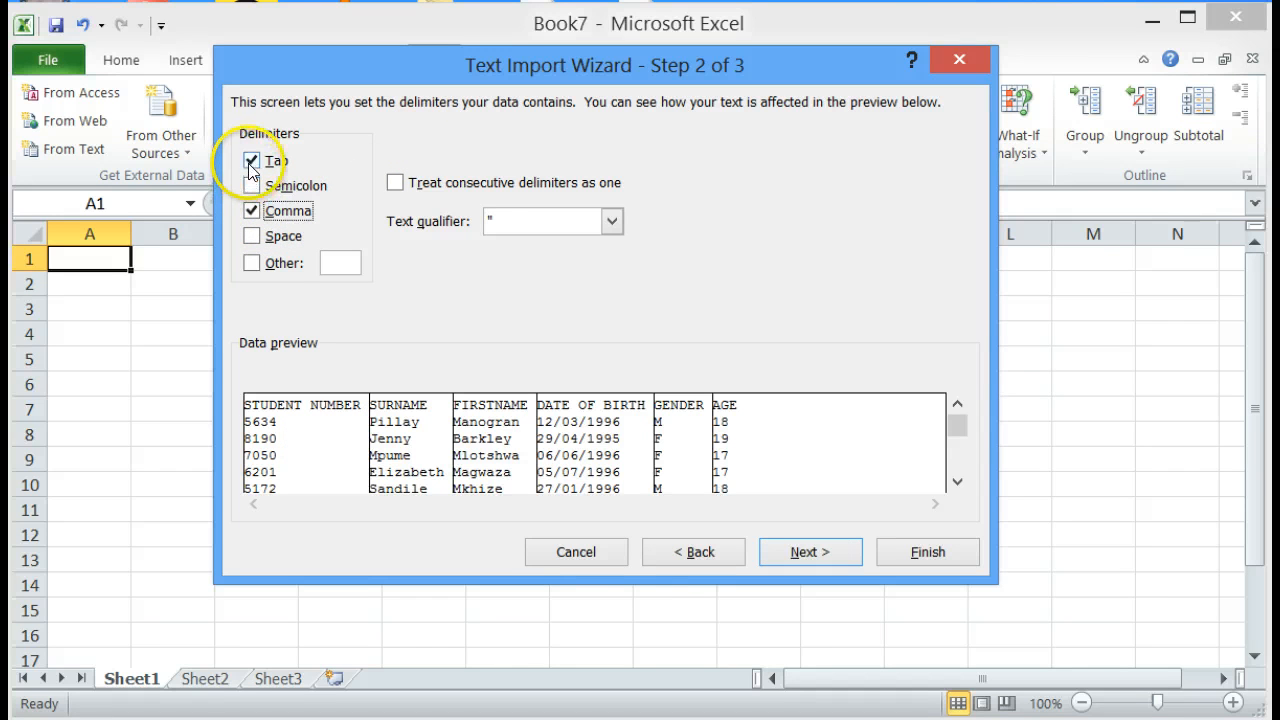
left_click(252, 163)
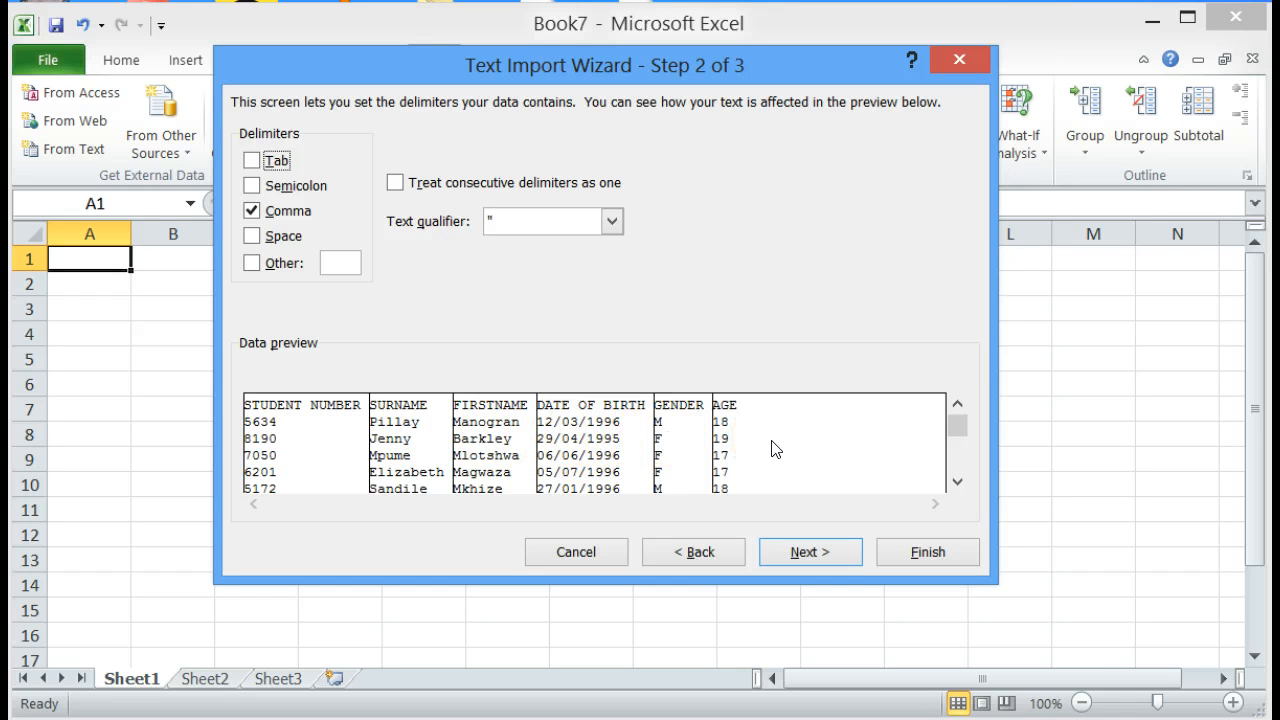
- Use the General column data format and place the imported data in the existing worksheet starting at cell A1
left_click(810, 553)
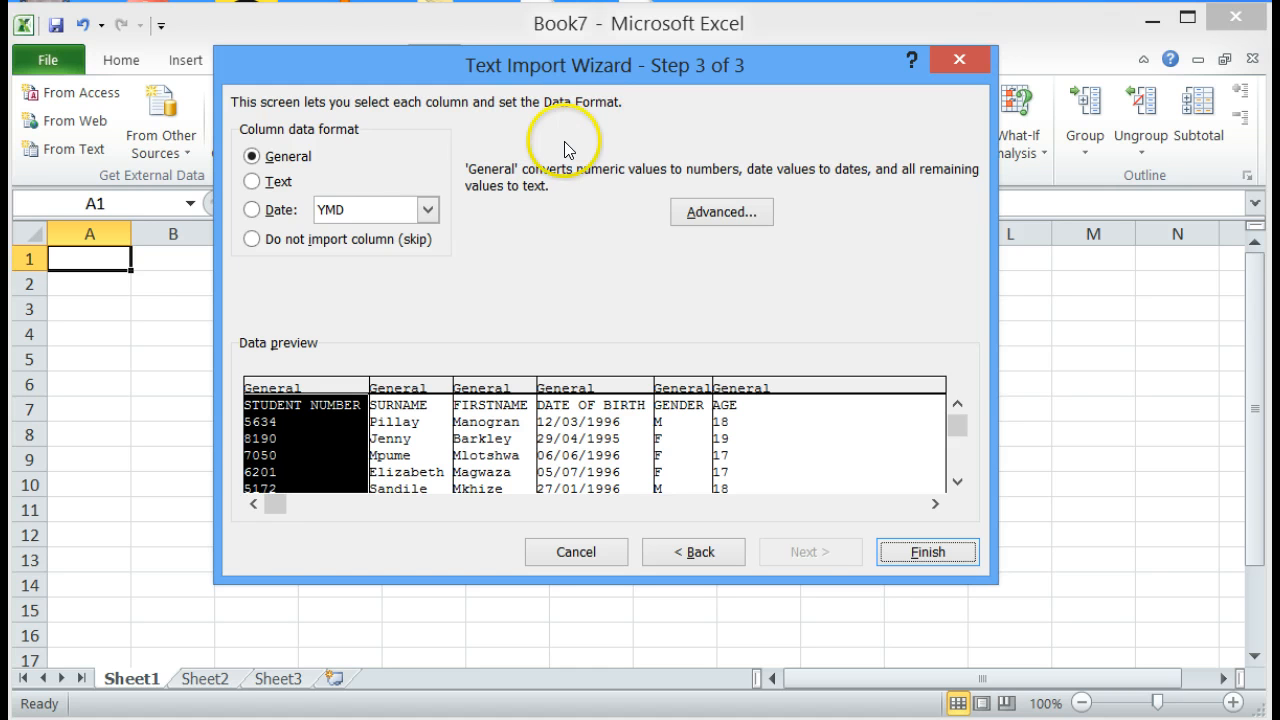
left_click(253, 158)
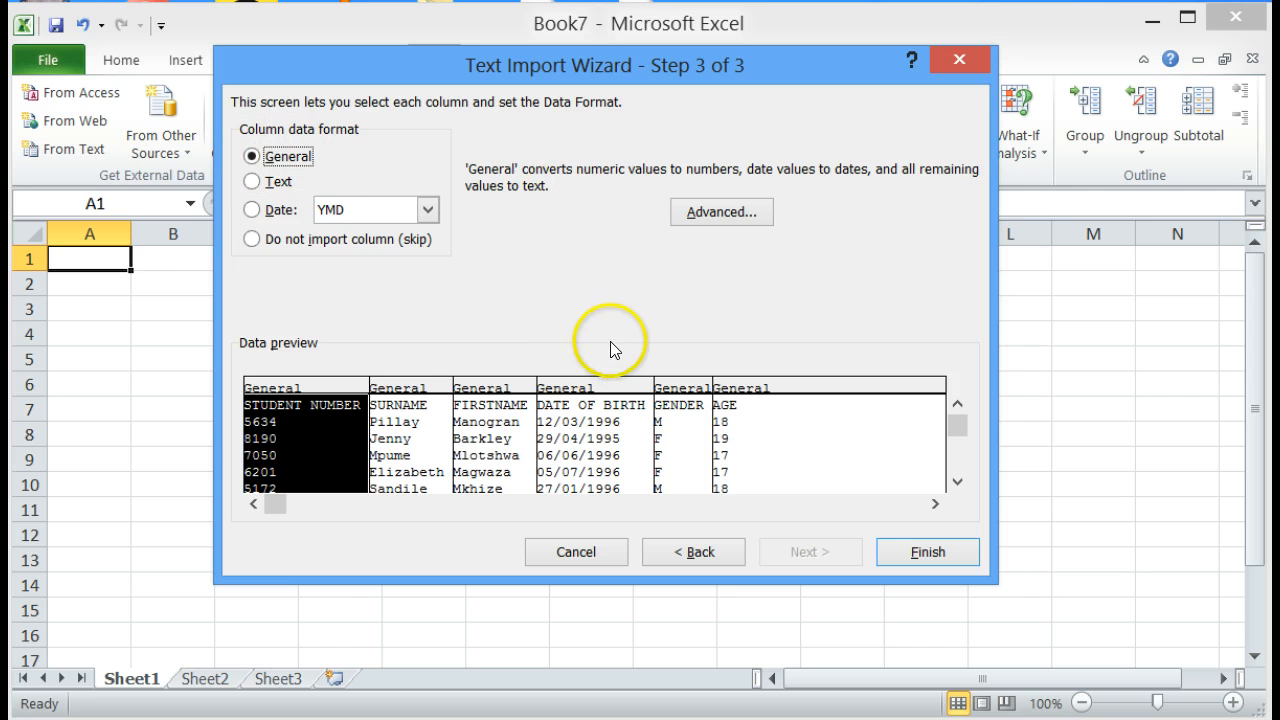
left_click(909, 552)
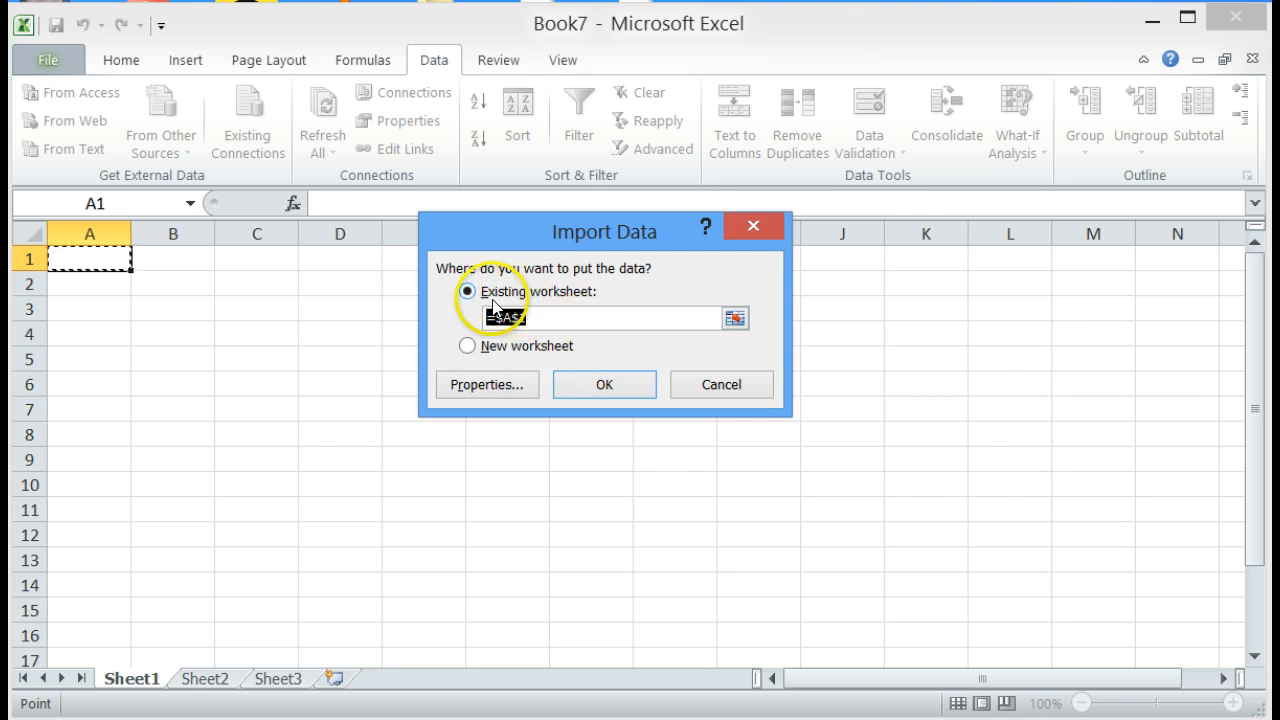
left_click(607, 385)
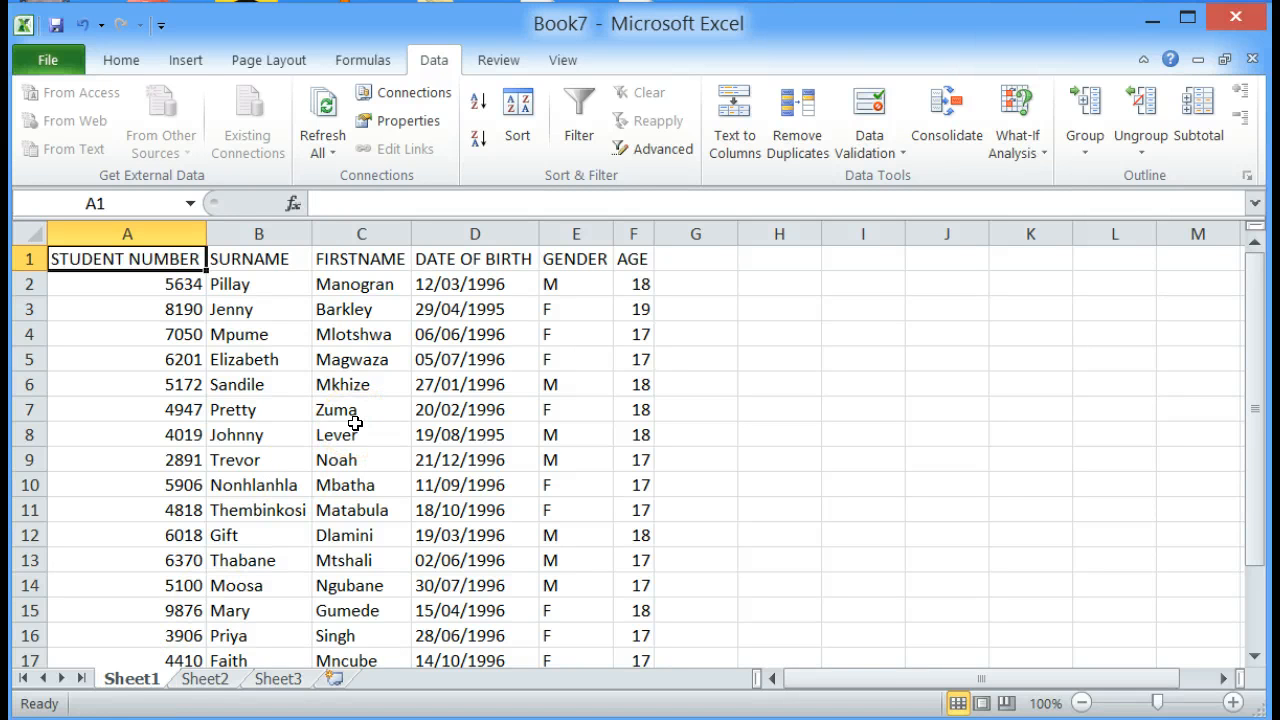
- Save the workbook in Documents as an Excel Workbook named Lesson 18 Part 1, and close it
left_click(36, 65)
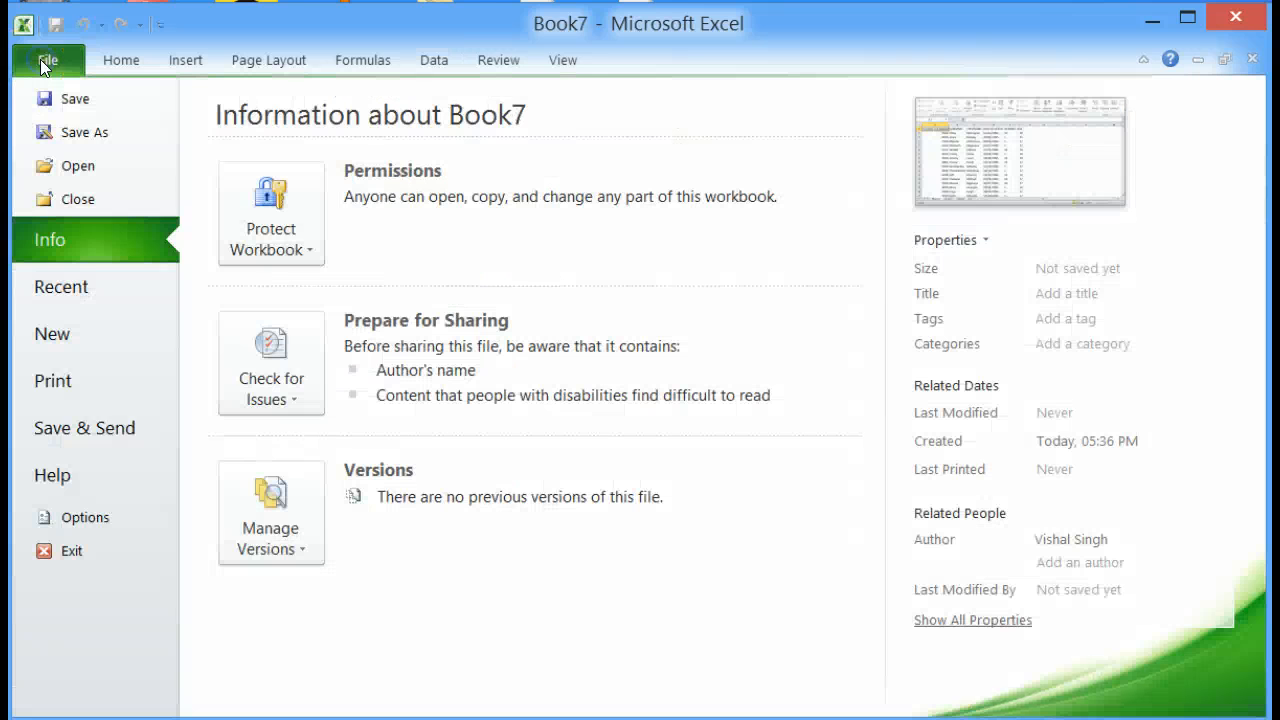
left_click(50, 100)
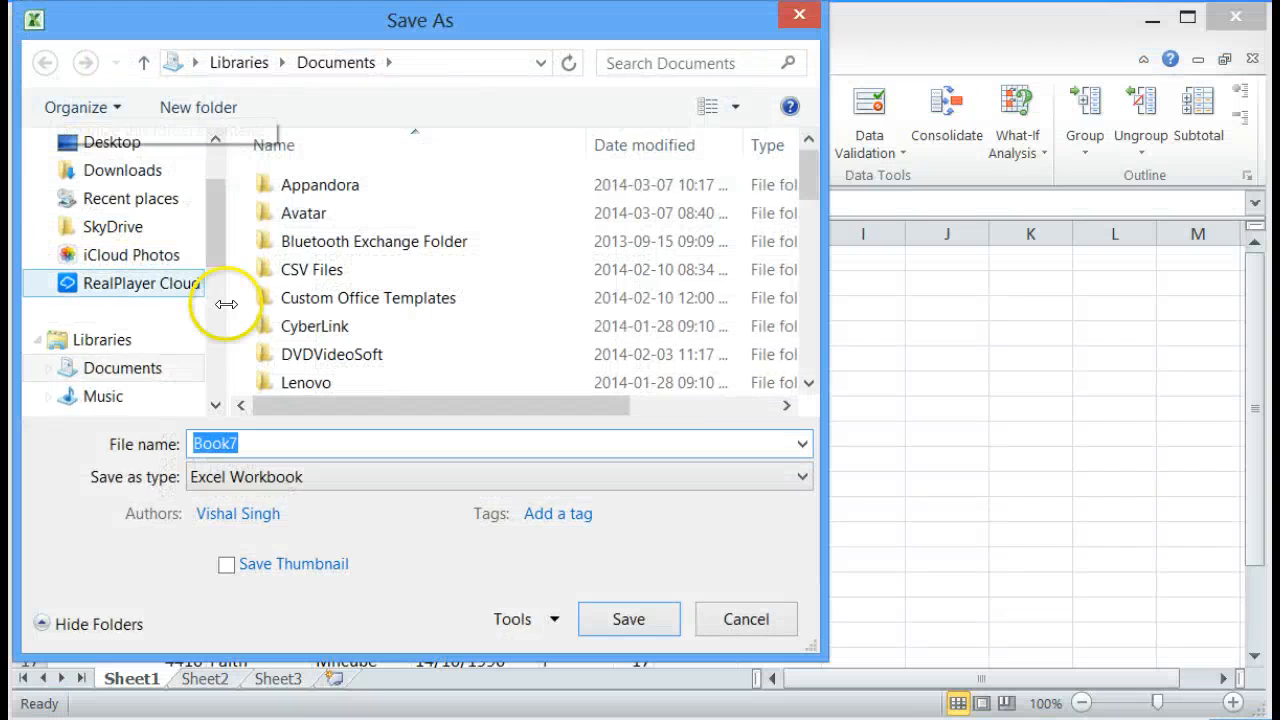
type("Less")
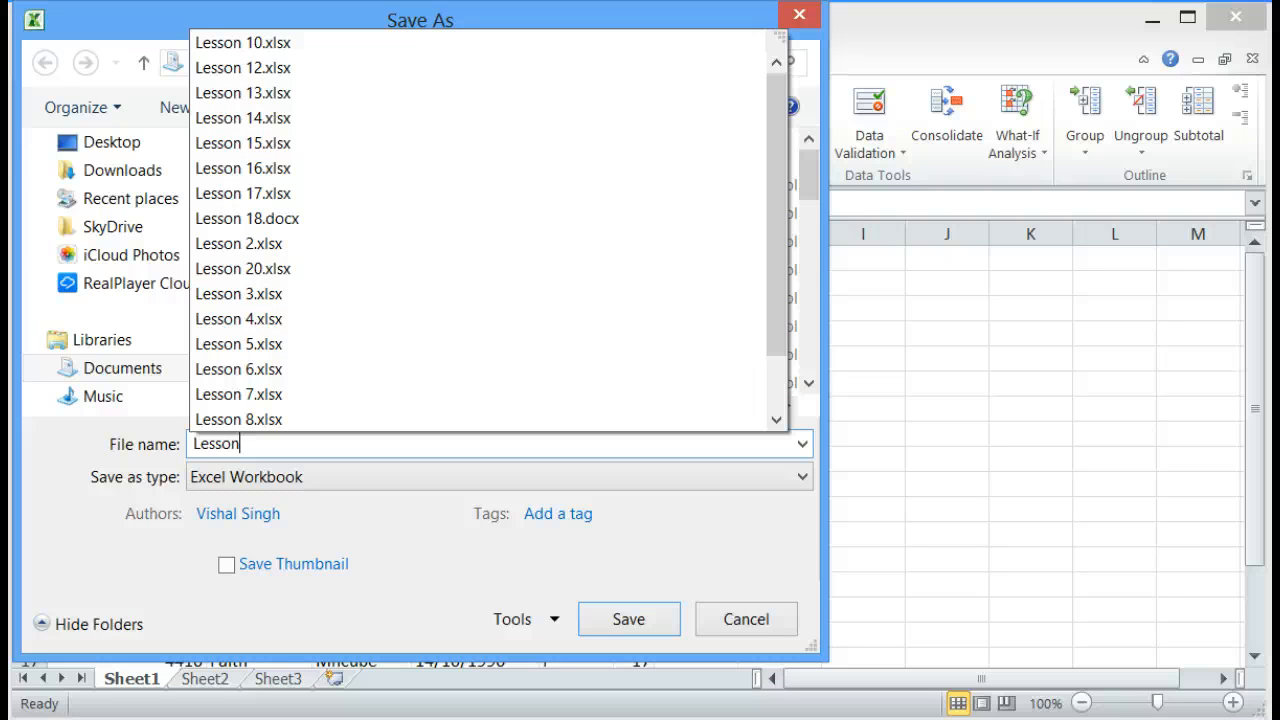
type("on 18")
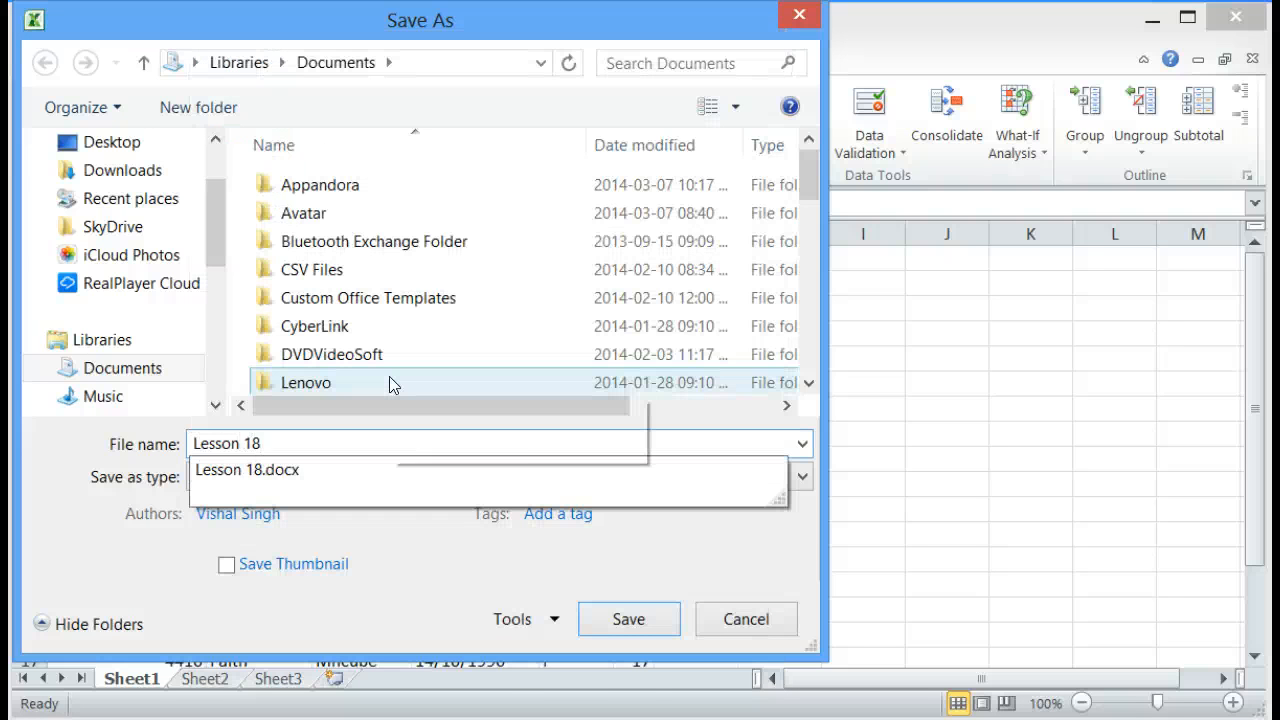
key("Escape")
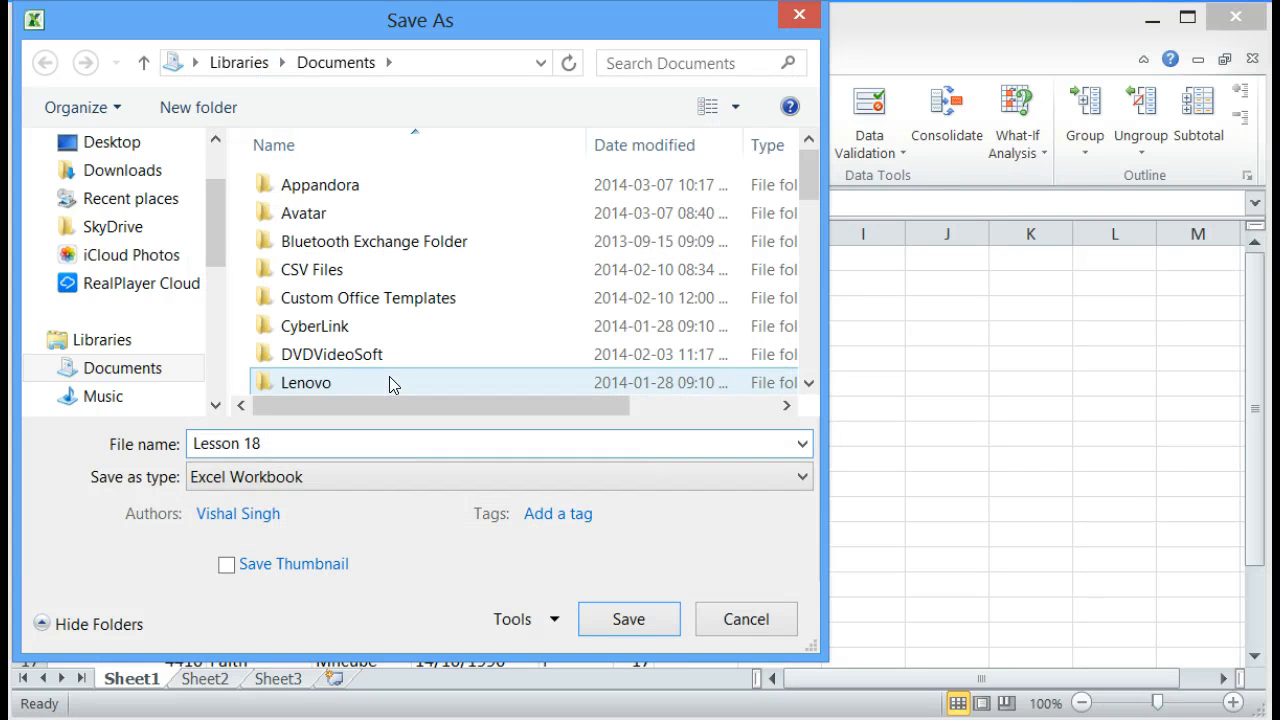
type("Part 1")
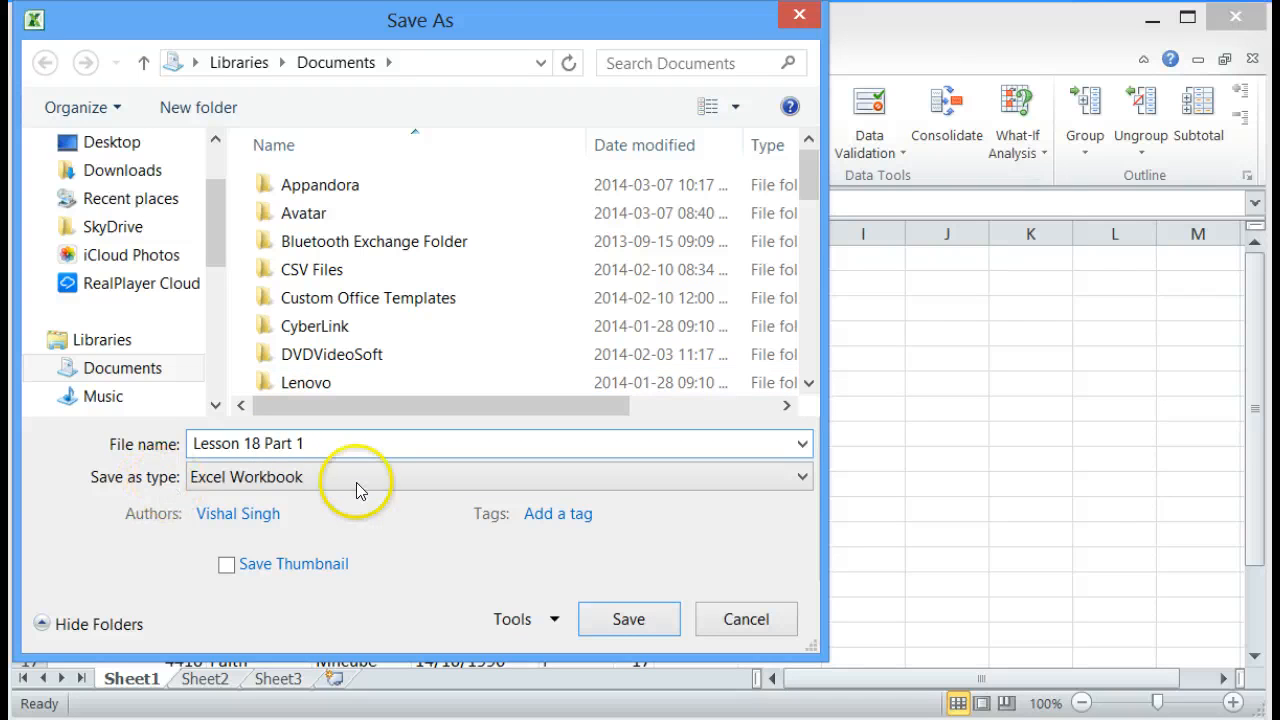
left_click(630, 620)
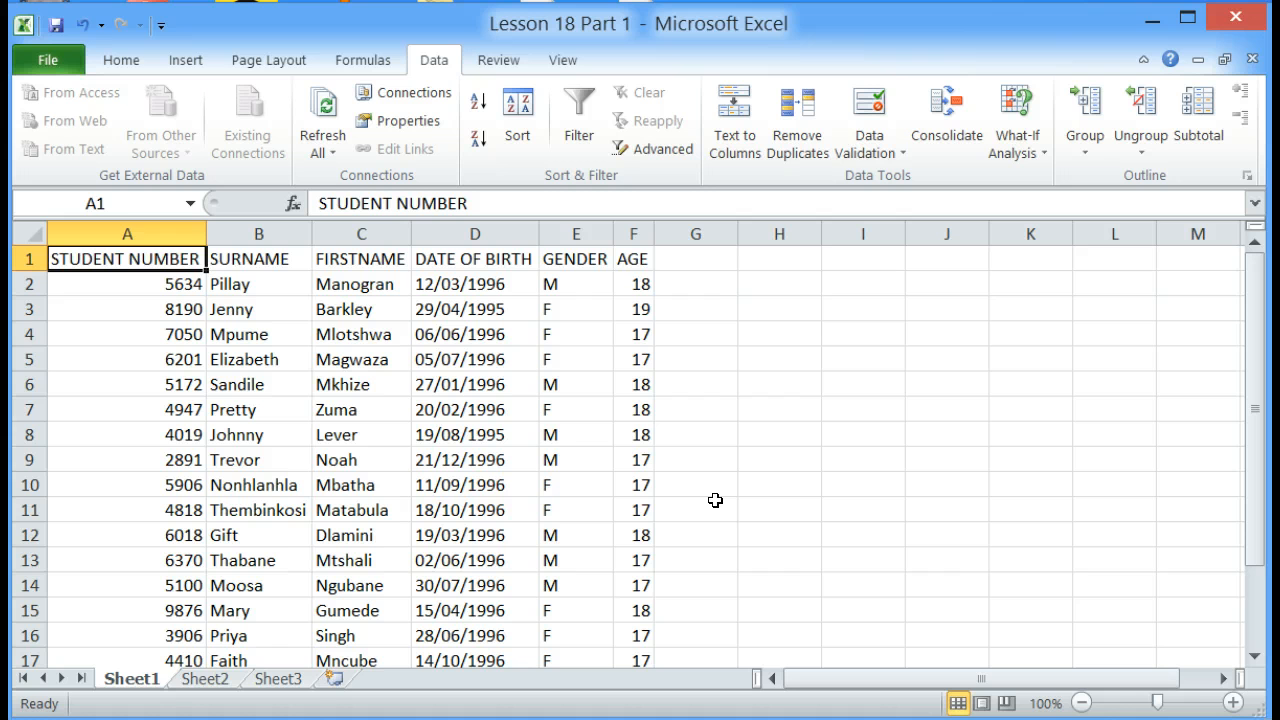
left_click(1252, 60)
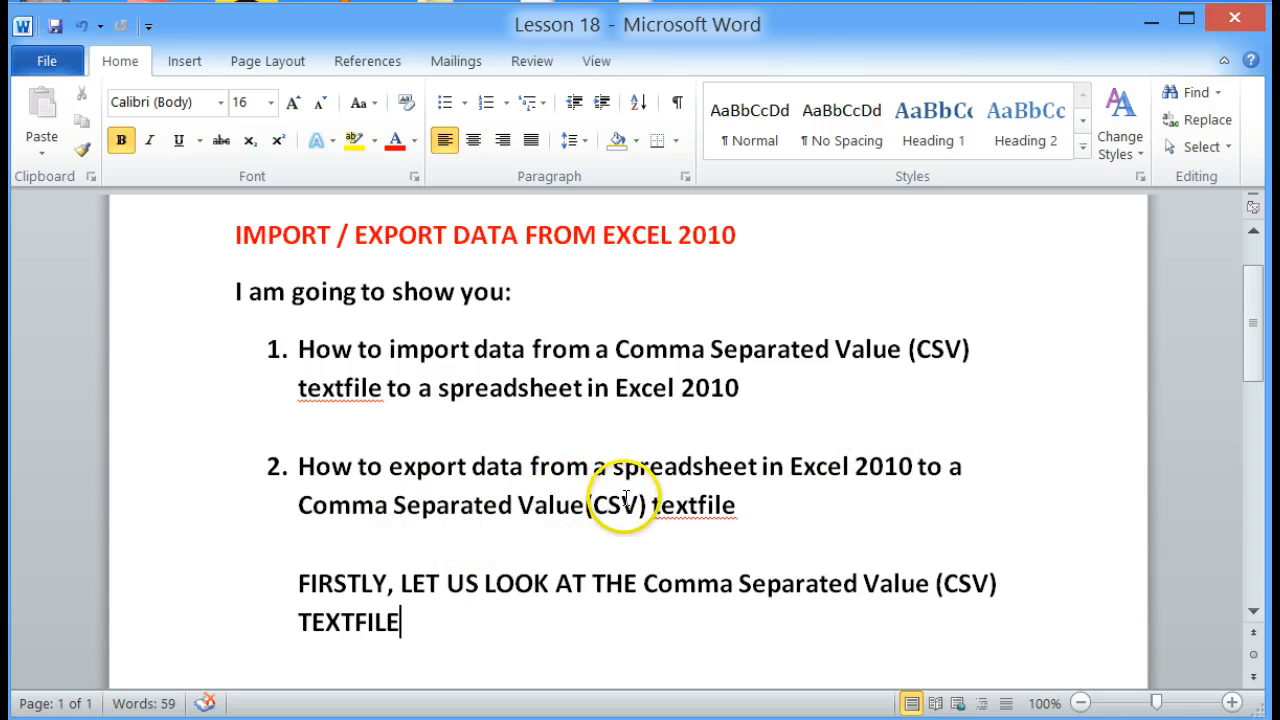
- Switch to the Membership Fees Outstanding workbook in Excel and start saving a copy named Membership Fees Outstanding Textfile
left_click(1150, 20)
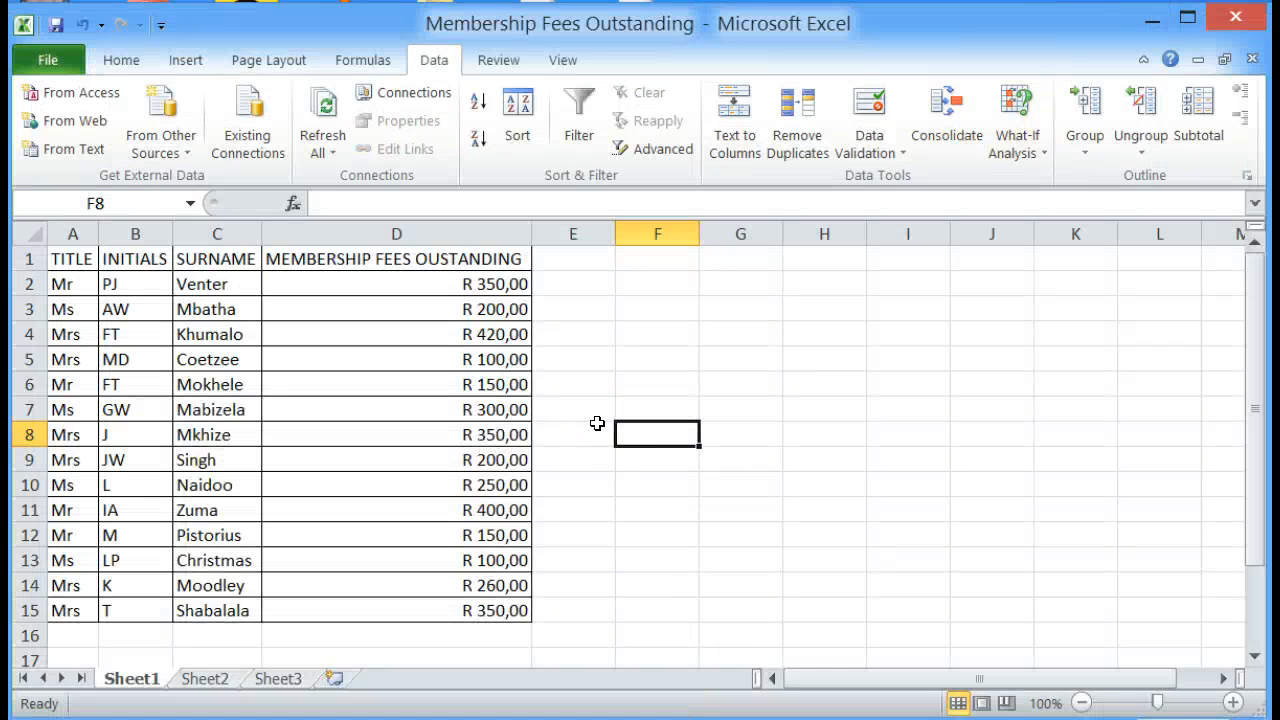
left_click(622, 443)
left_click(52, 62)
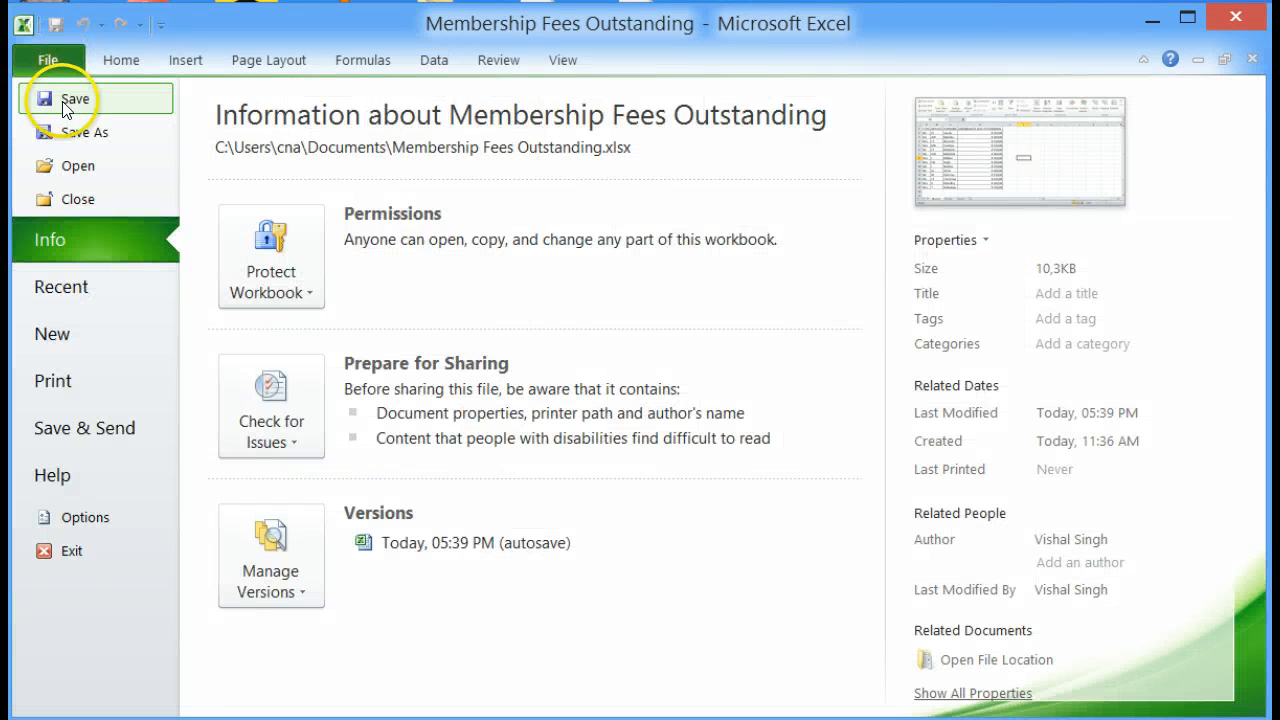
left_click(76, 136)
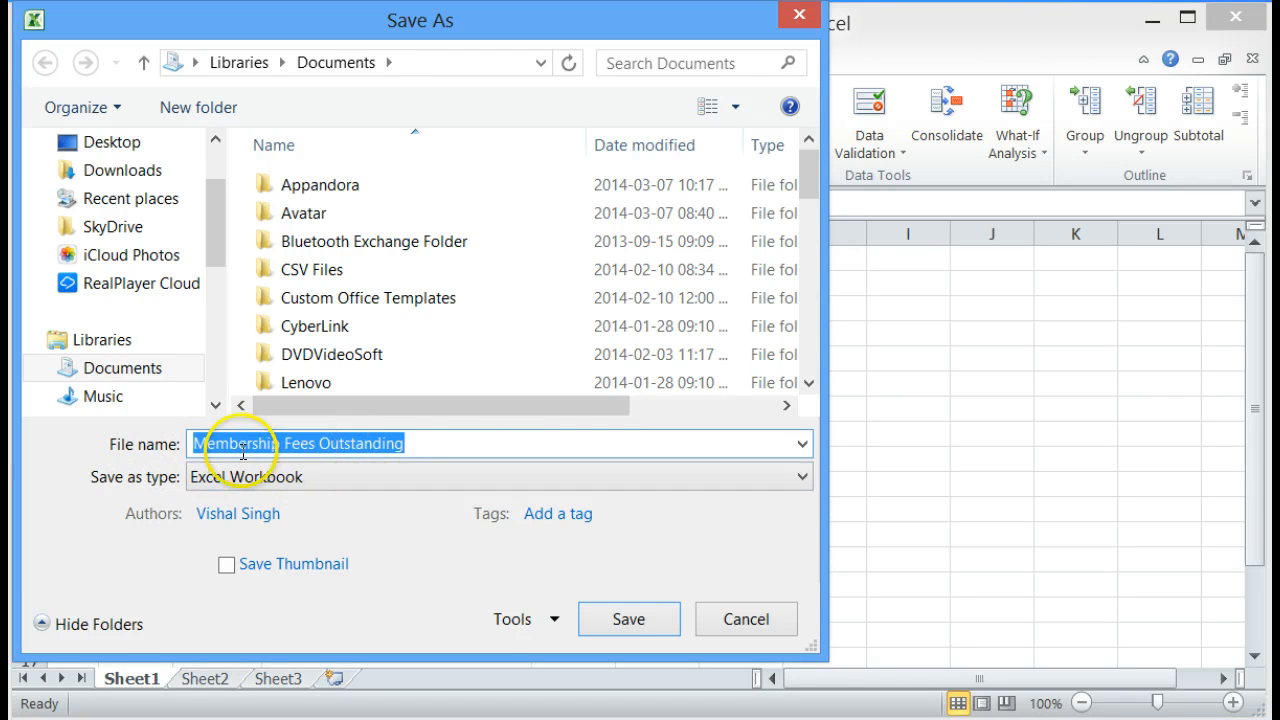
left_click(479, 444)
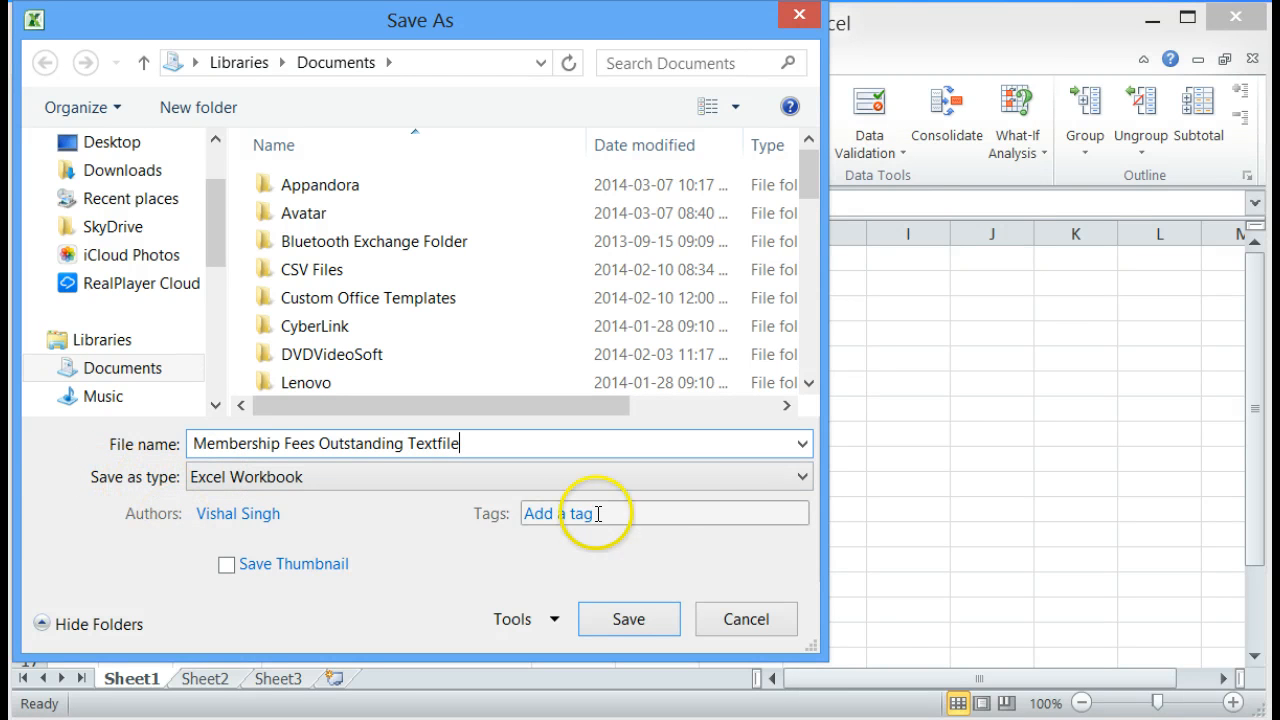
- Save the copy in Documents as CSV (Comma delimited), exporting only the active sheet and keeping the CSV format
left_click(804, 480)
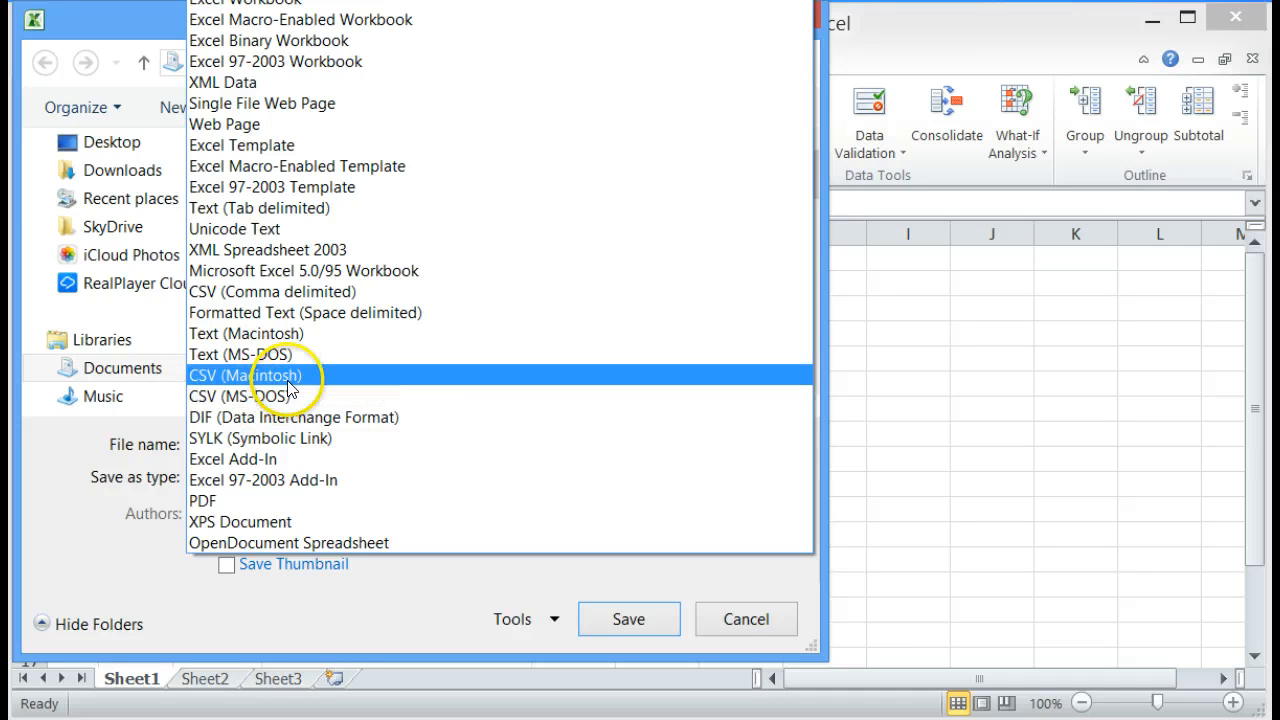
left_click(243, 293)
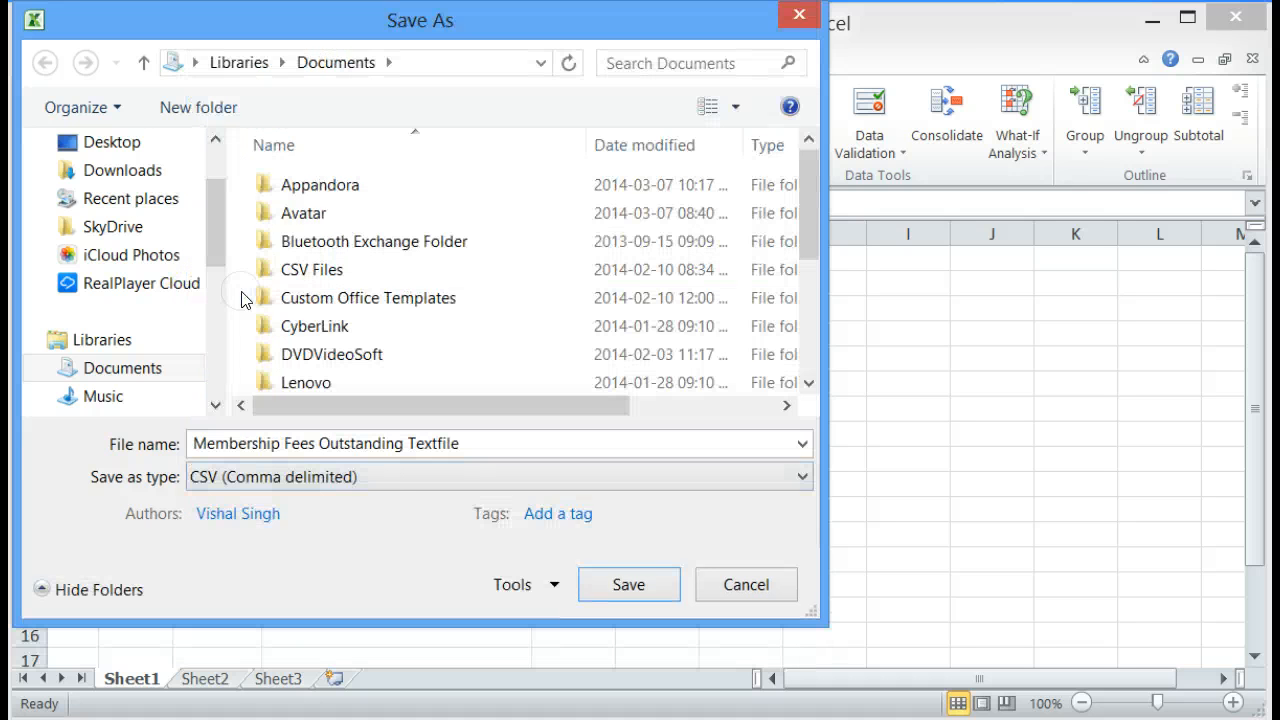
left_click(628, 586)
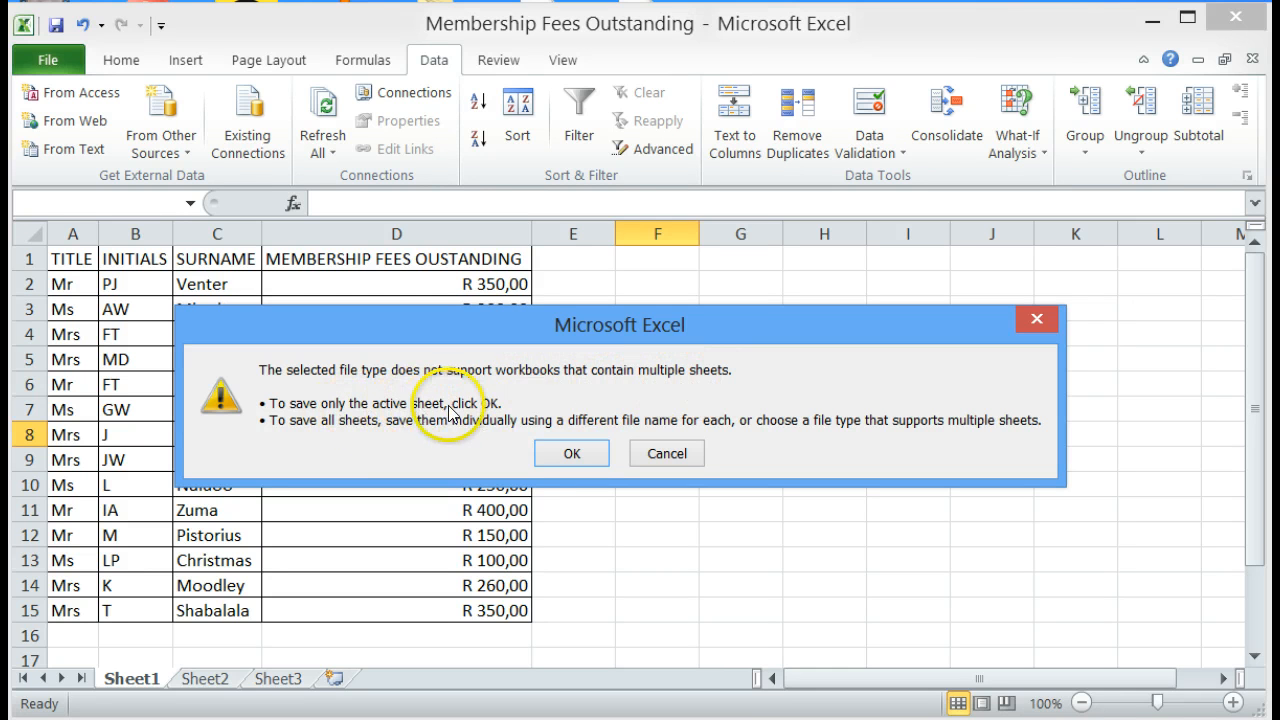
left_click(573, 455)
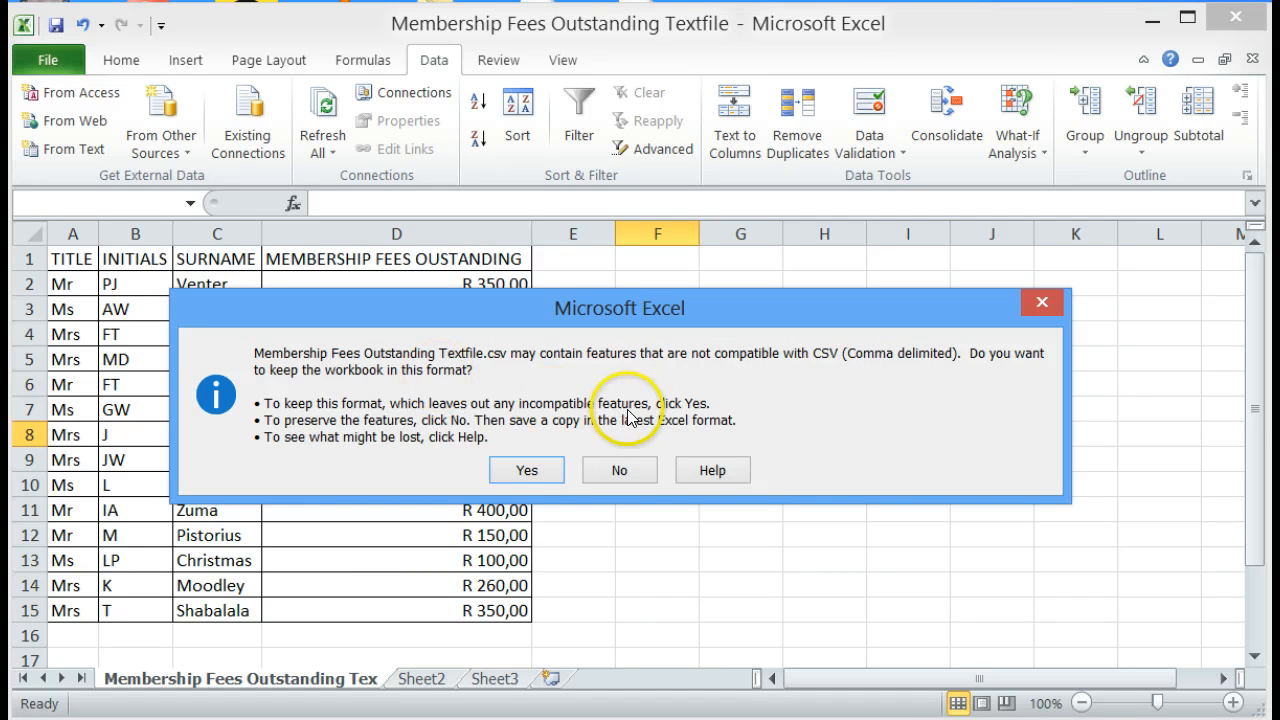
left_click(516, 474)
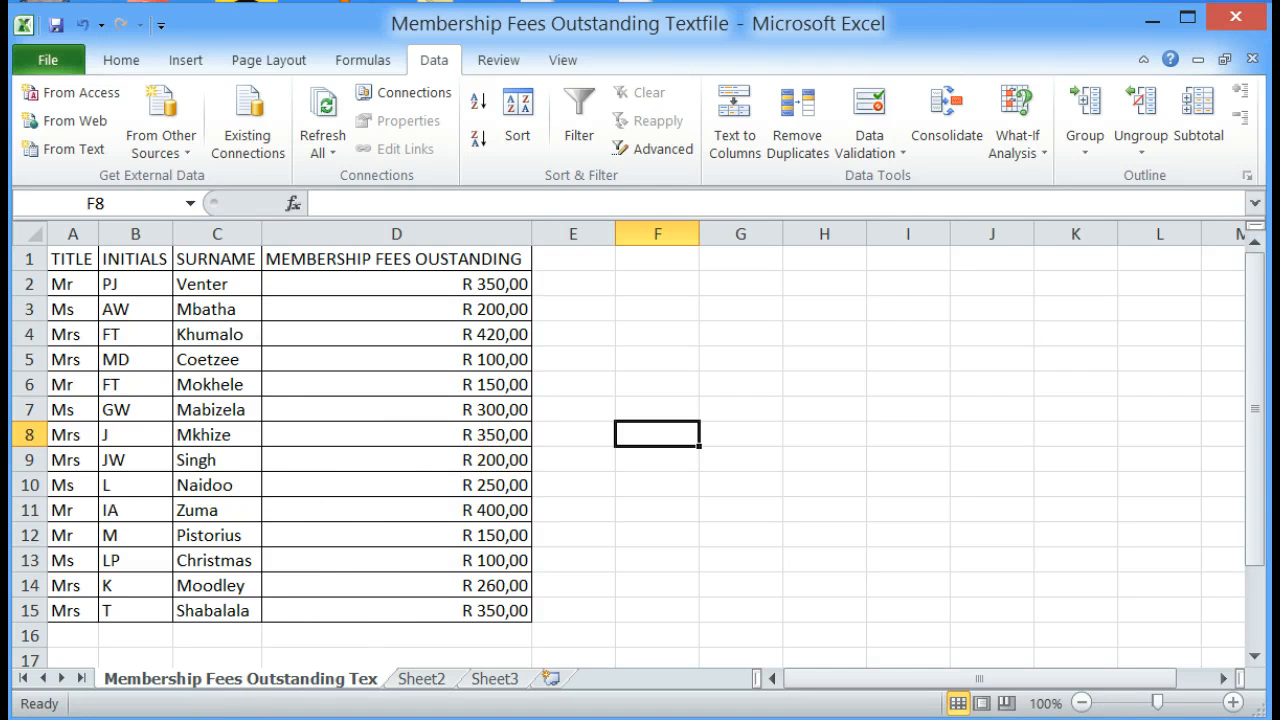
- Switch to Notepad++ and open the Membership Fees Outstanding Textfile CSV file from the Documents library
left_click(194, 719)
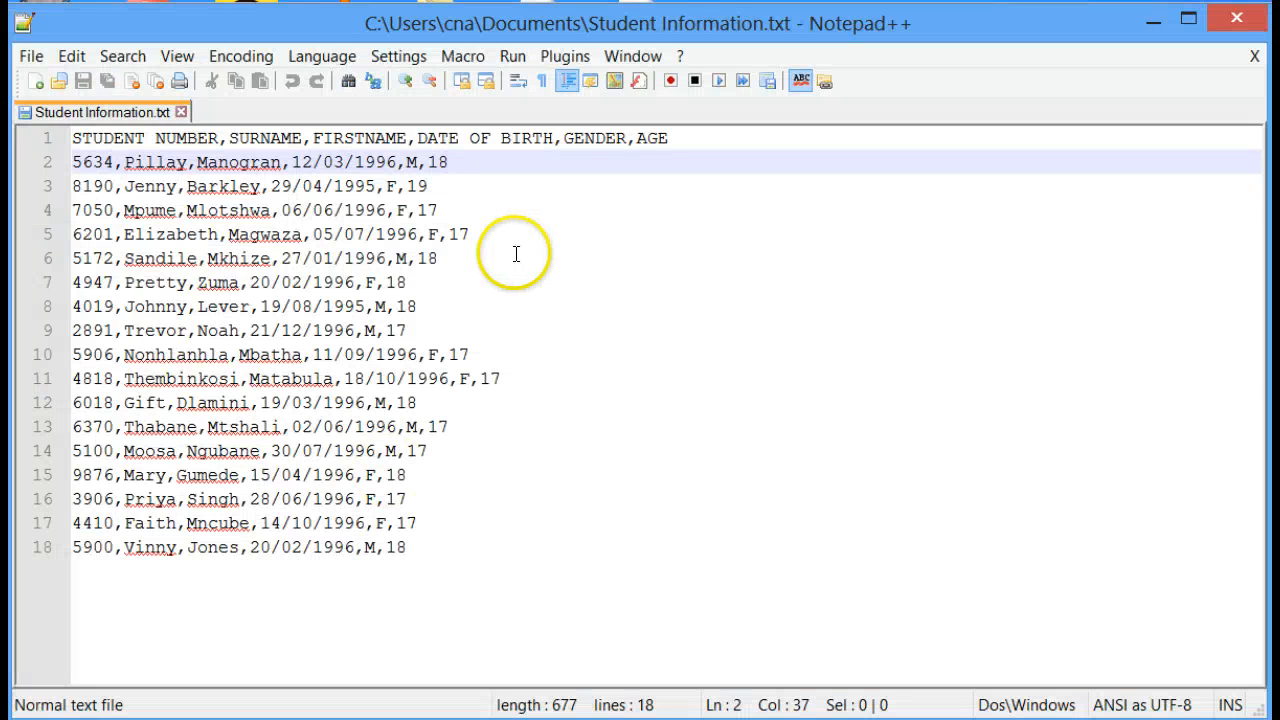
left_click(31, 56)
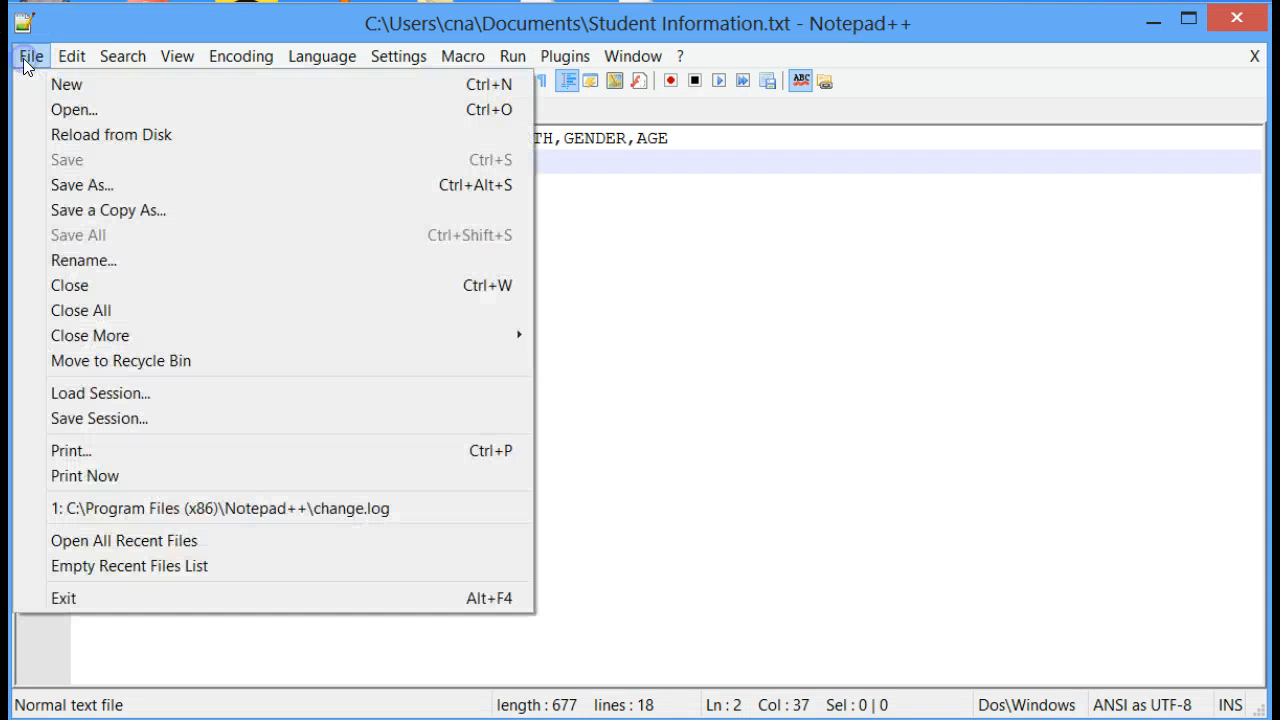
left_click(60, 108)
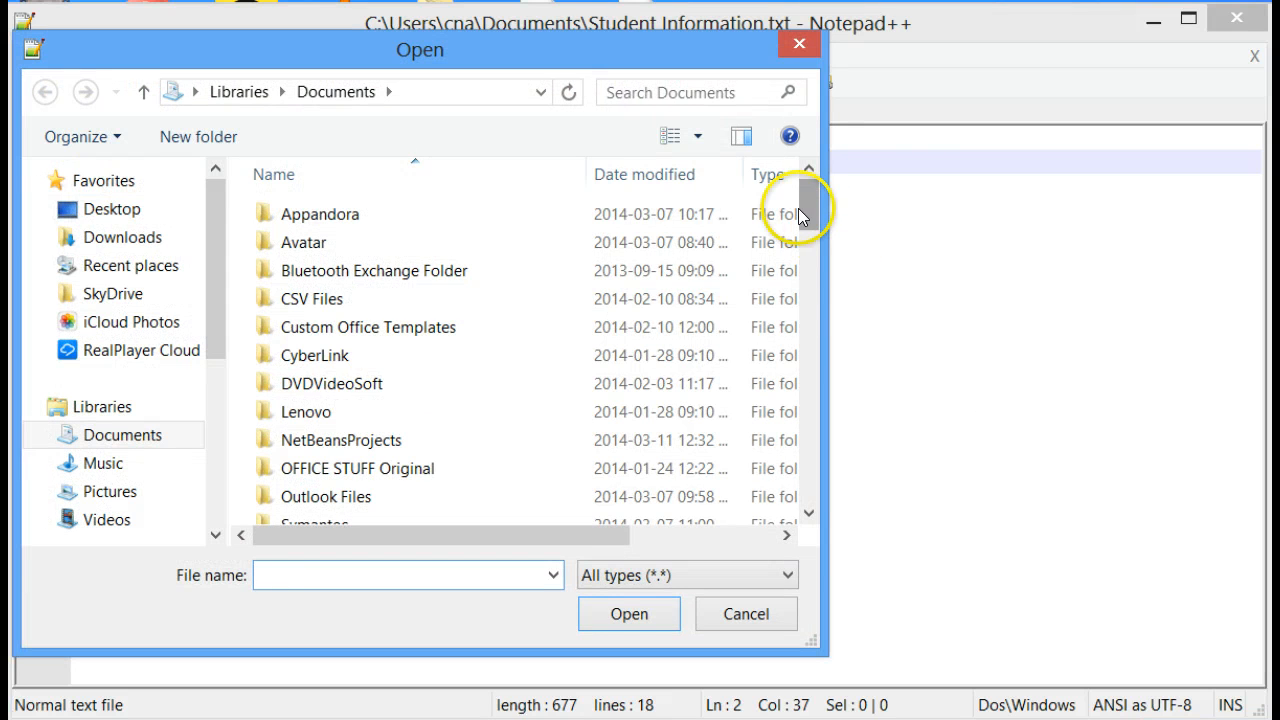
left_click_drag(806, 218, 796, 506)
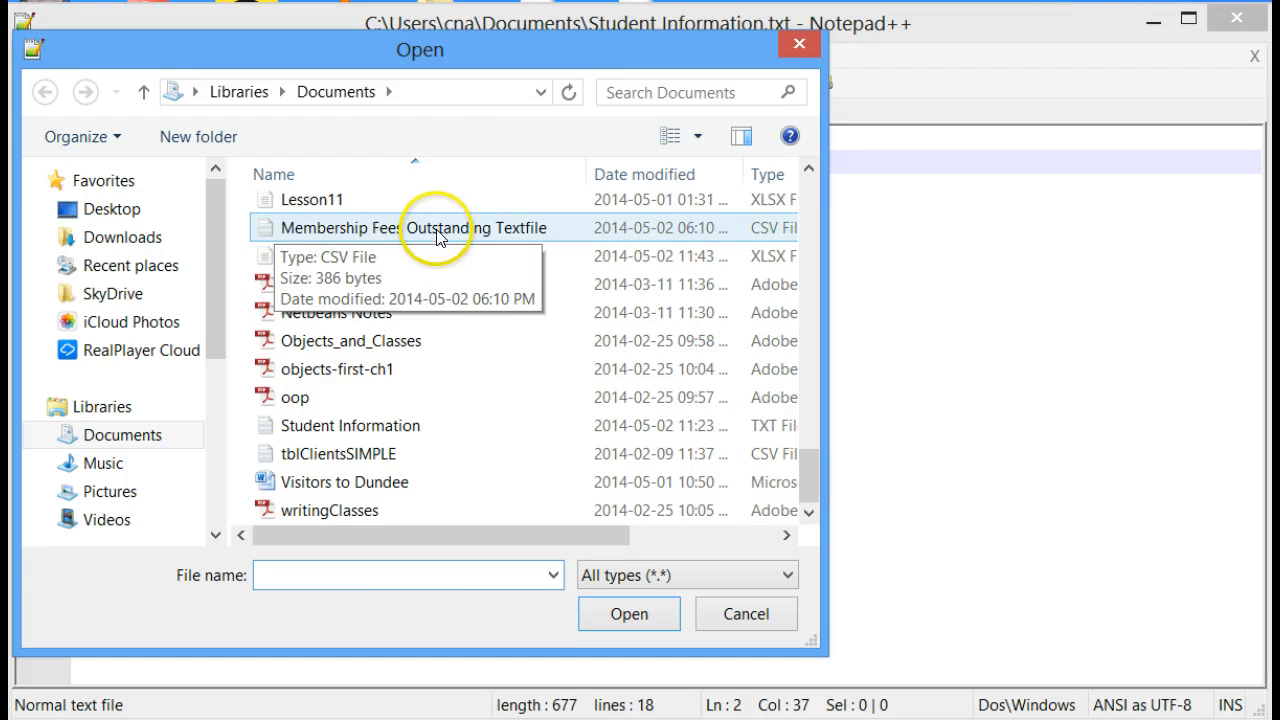
left_click(438, 234)
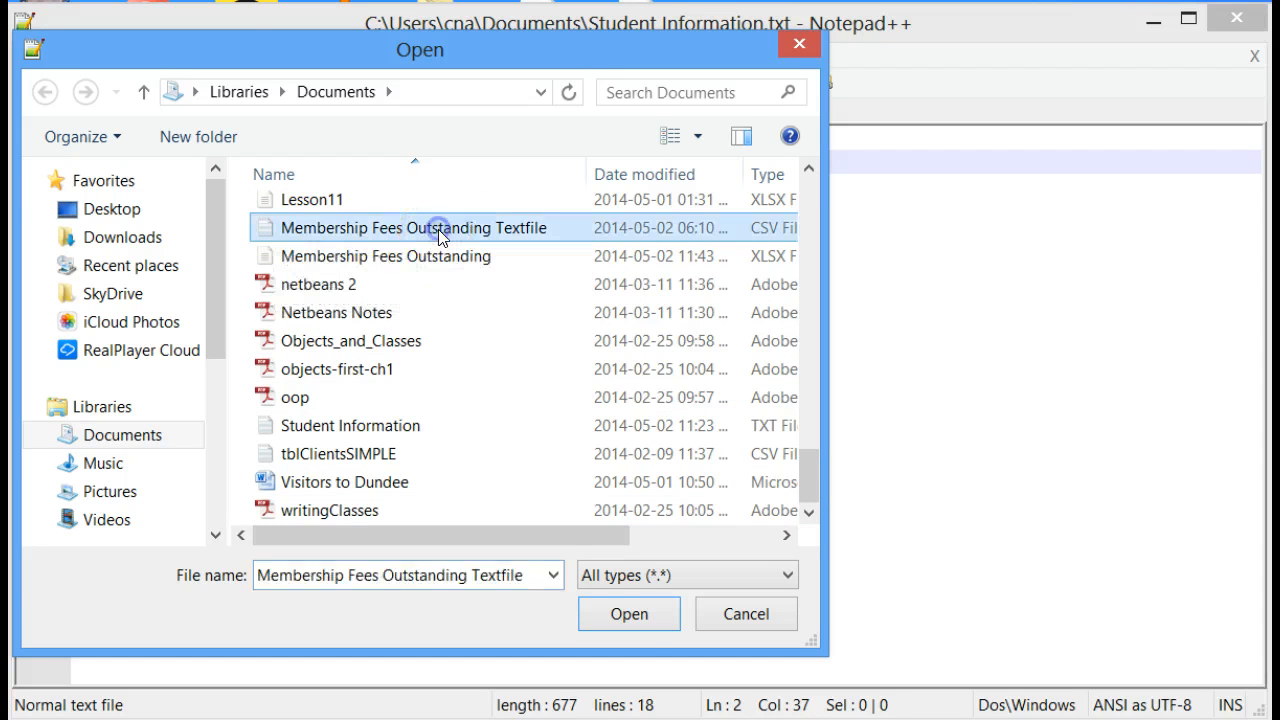
left_click(631, 612)
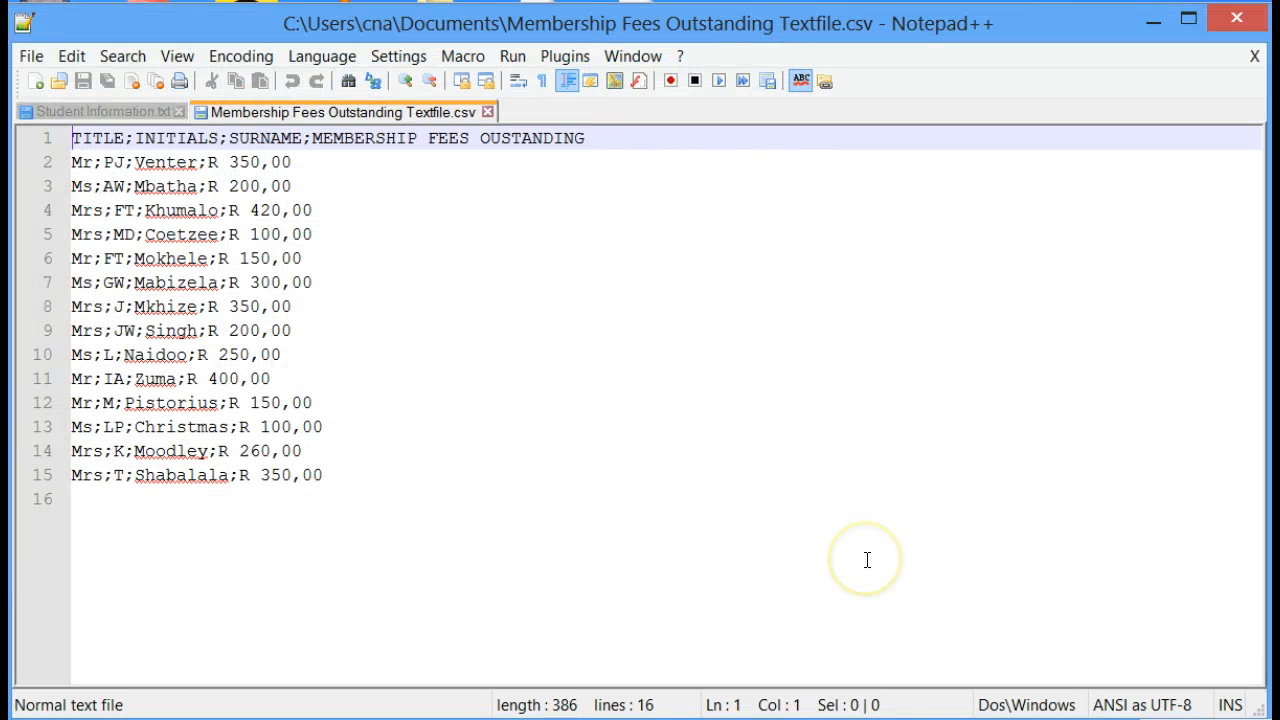